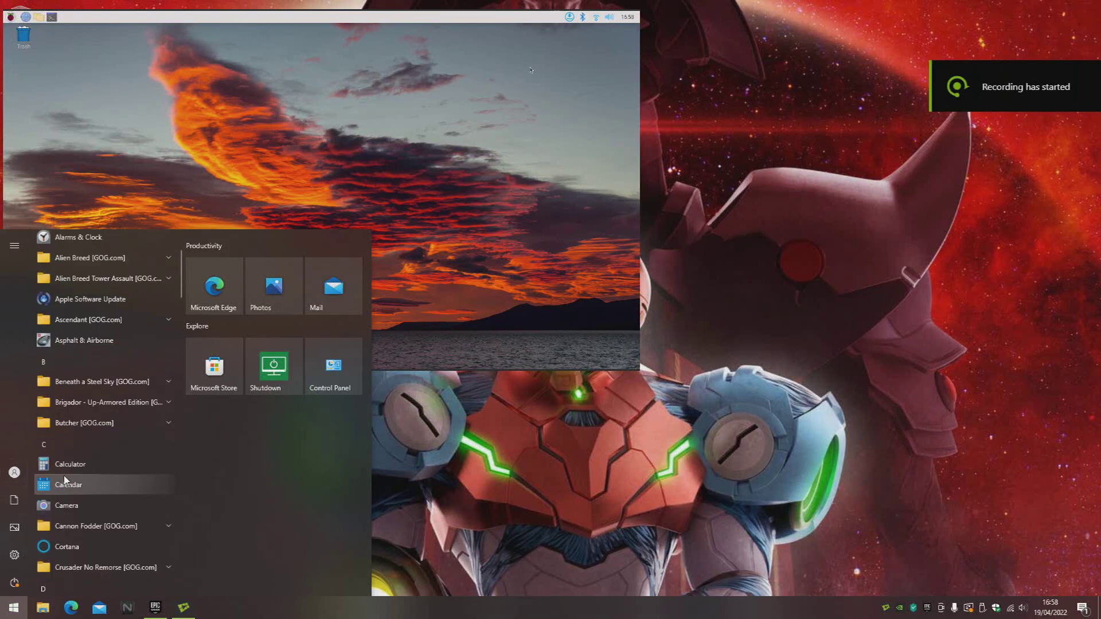
Step: Launch Raspberry Pi Imager from the Raspberry Pi program folder
scroll(77, 451, down, 8)
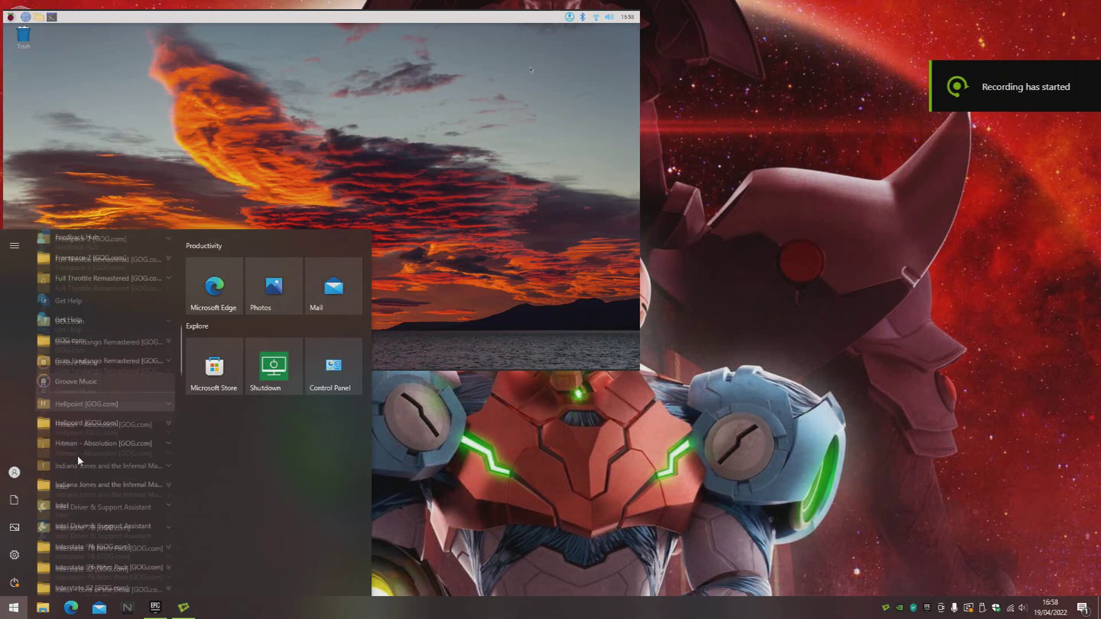
scroll(78, 458, down, 10)
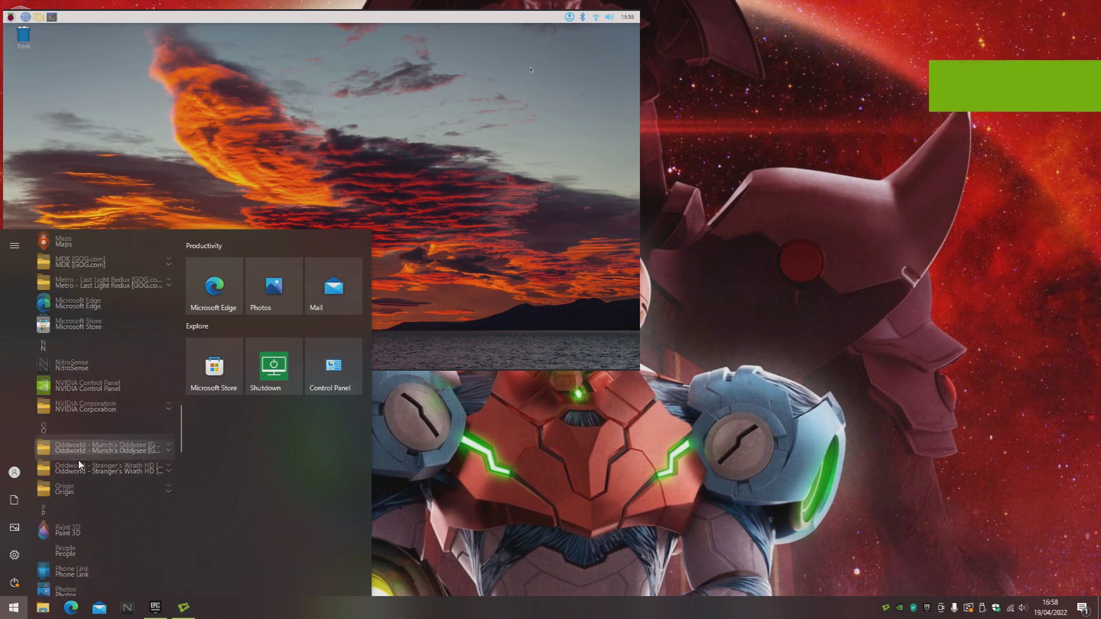
scroll(78, 459, down, 4)
click(107, 383)
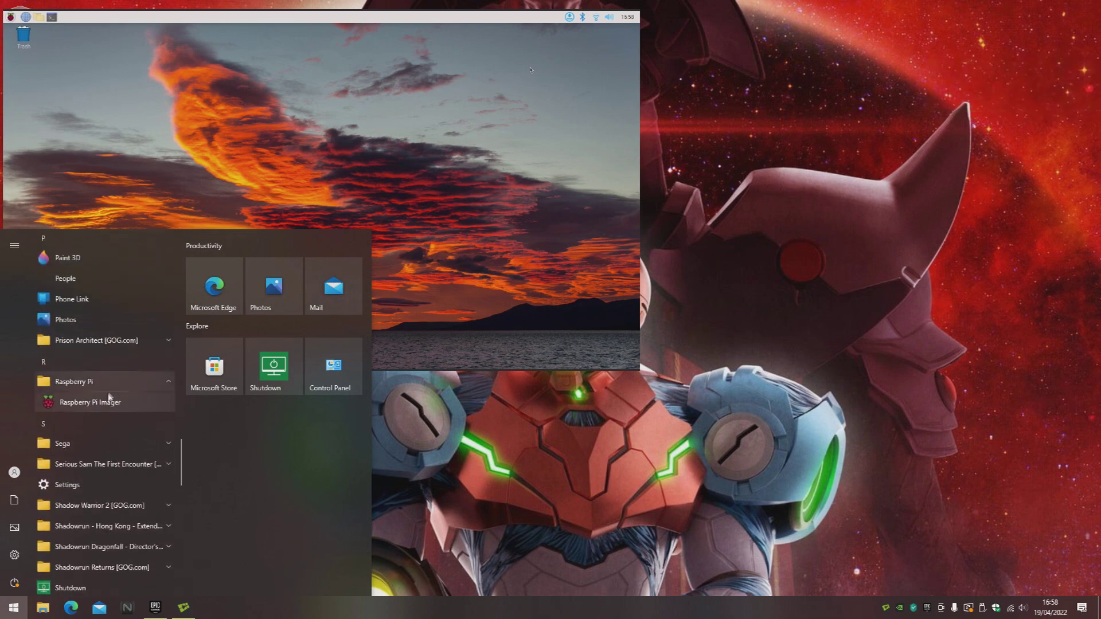
click(109, 396)
click(502, 385)
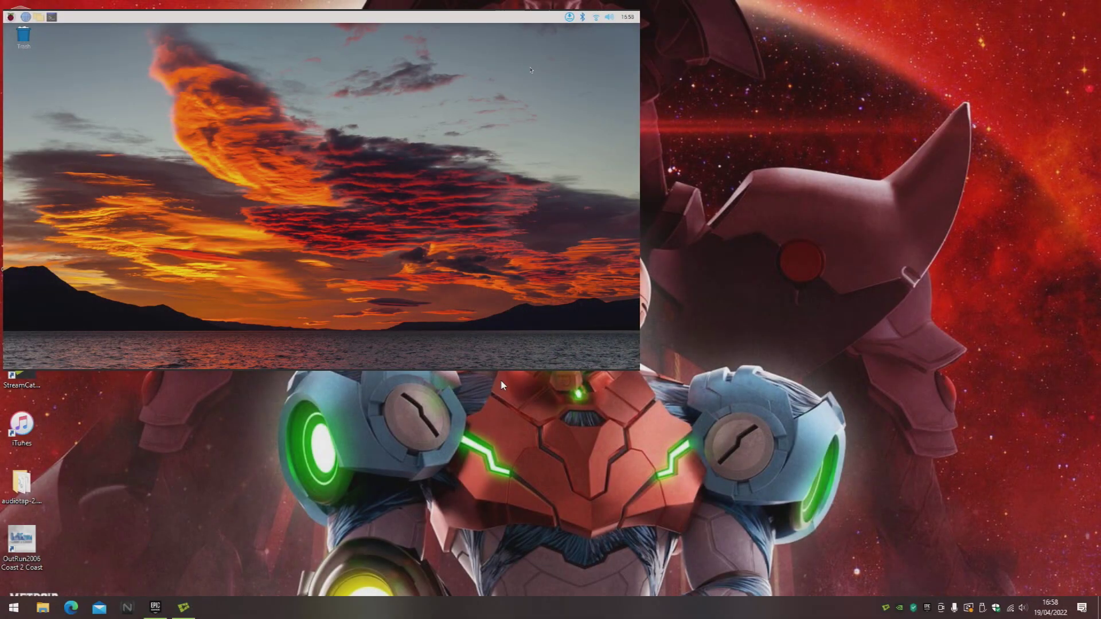
click(501, 389)
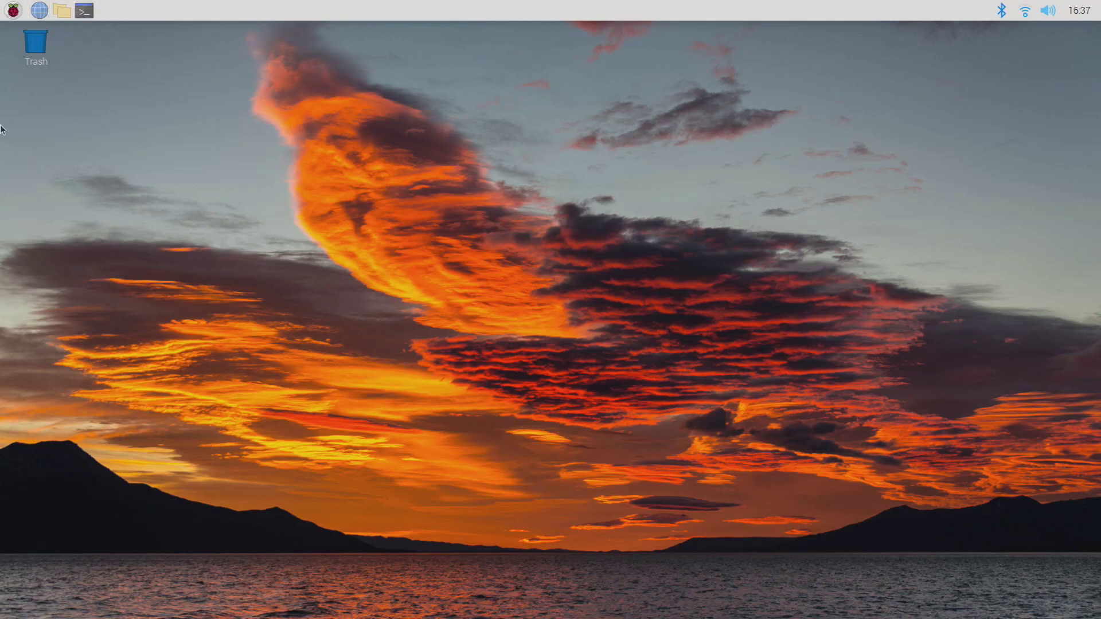
Step: Refresh the package lists in a terminal with "sudo apt update"
click(85, 10)
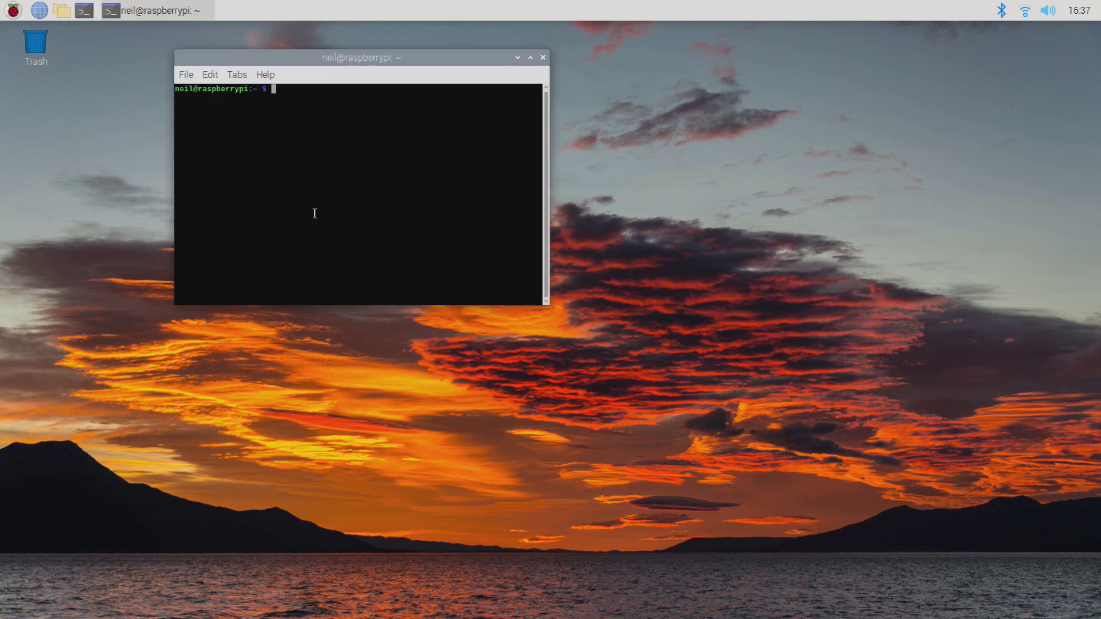
text(sudo apt update)
key(Return)
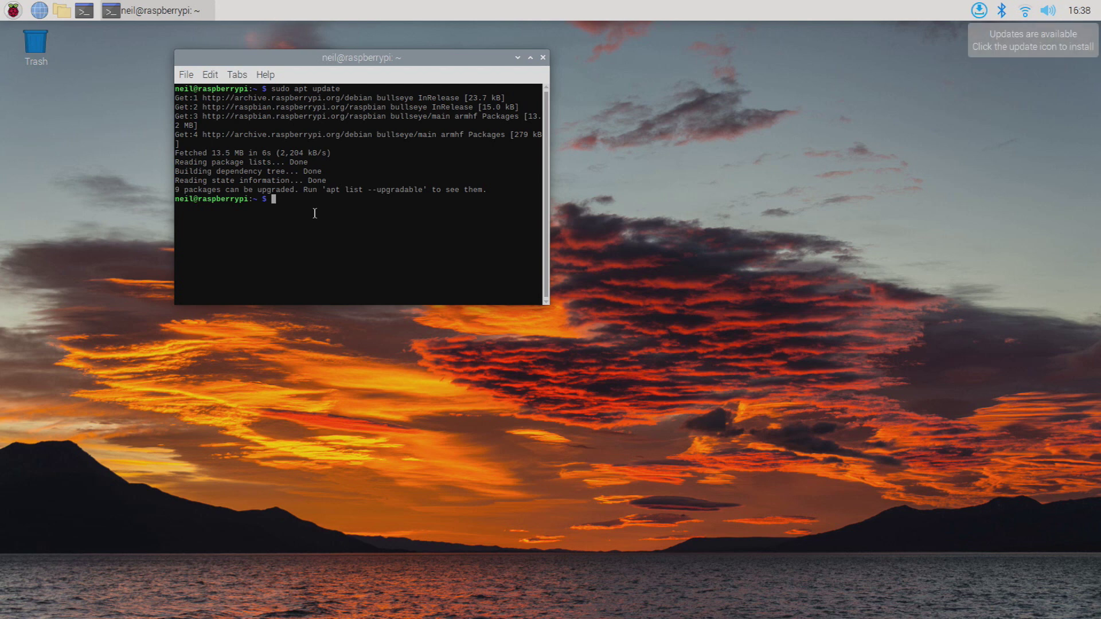
Step: Install DOSBox with "sudo apt install dosbox", accept the installation, and close the terminal
text(sudo apt install dosbox)
key(Return)
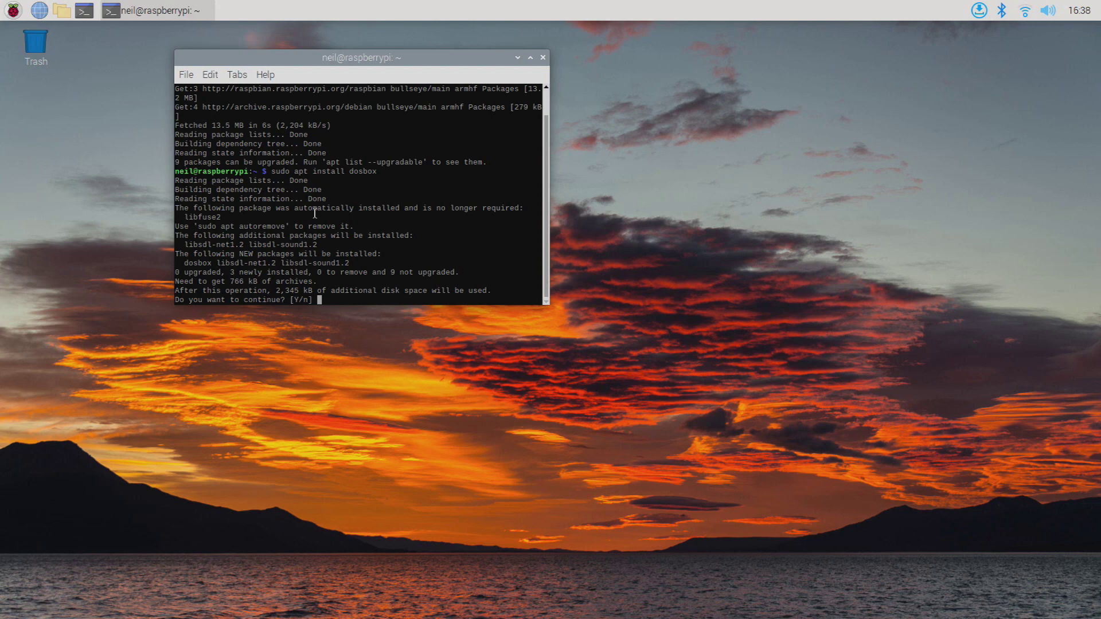
text(y)
key(Return)
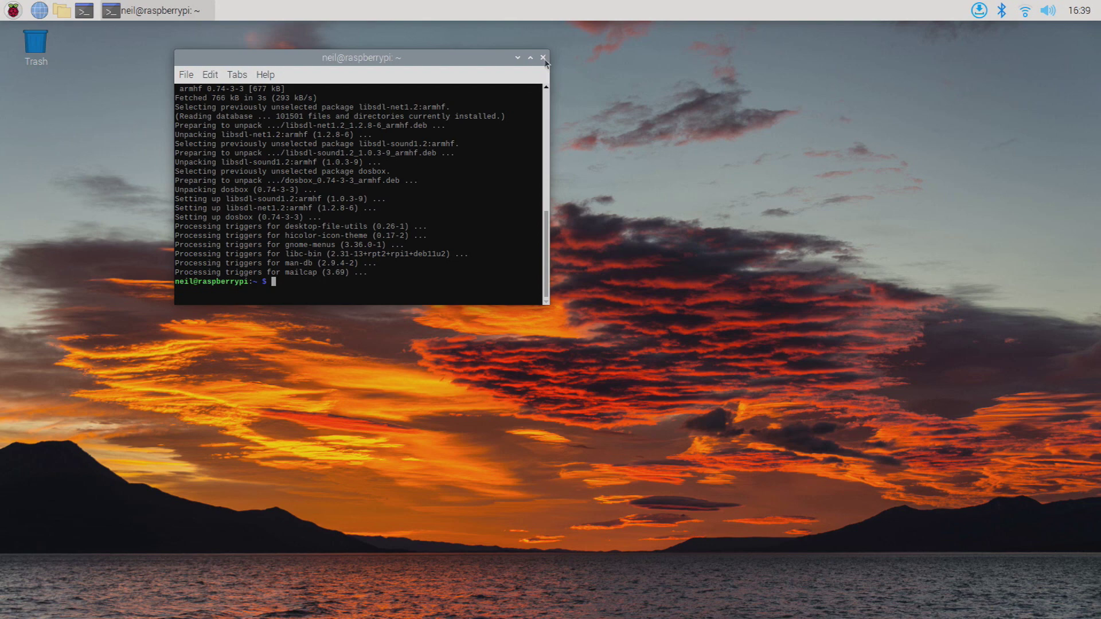
click(543, 58)
Step: Search the web for "dos games abandonware" in the Chromium browser
click(39, 11)
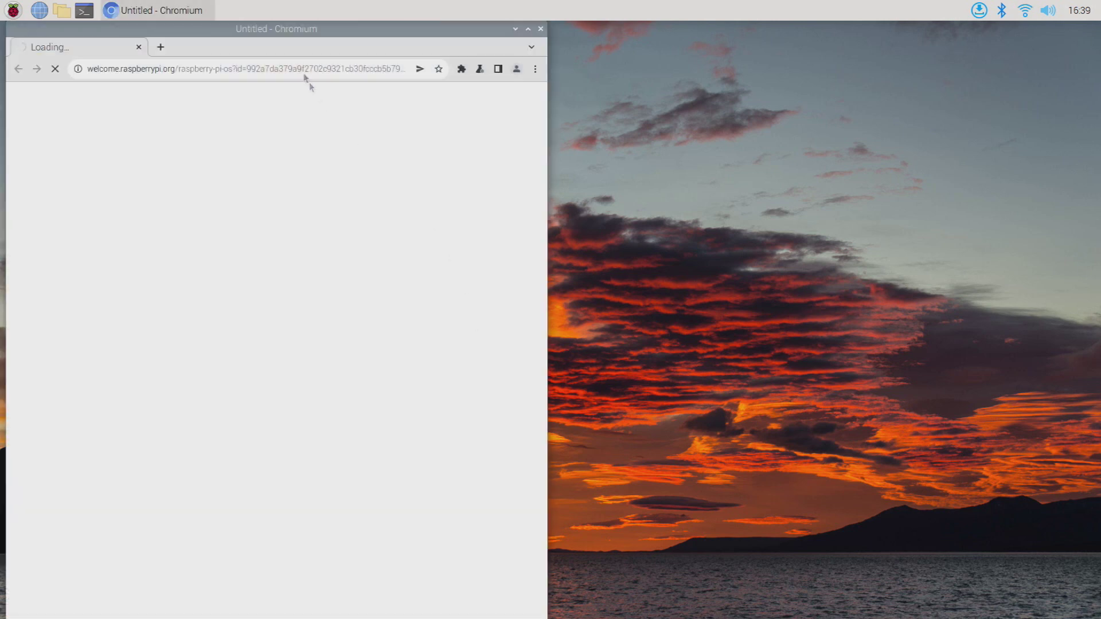
click(295, 63)
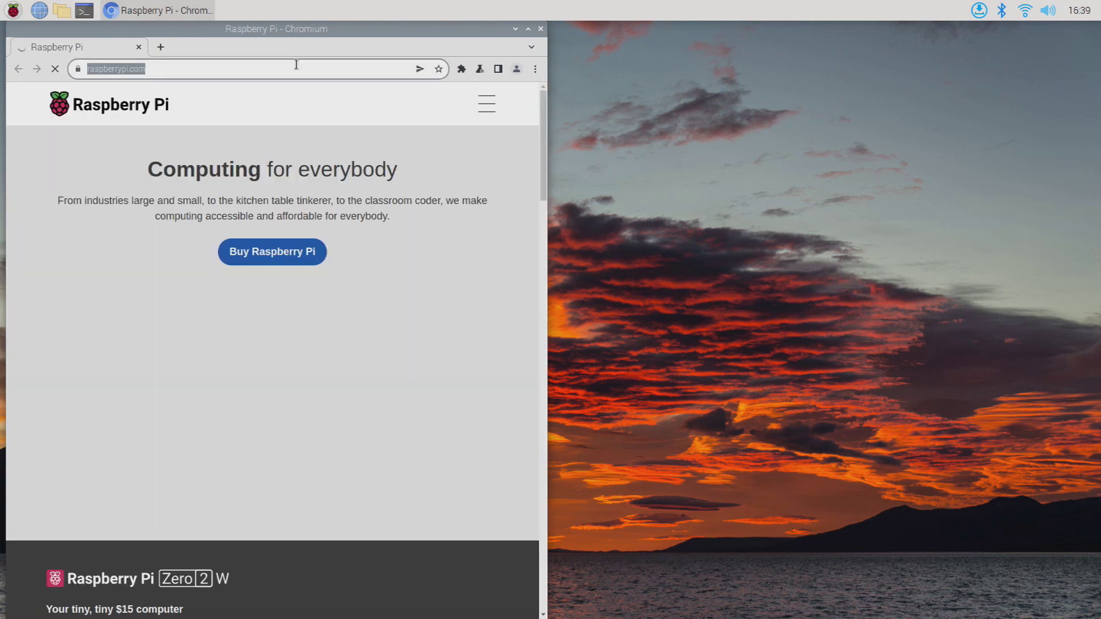
text(dos)
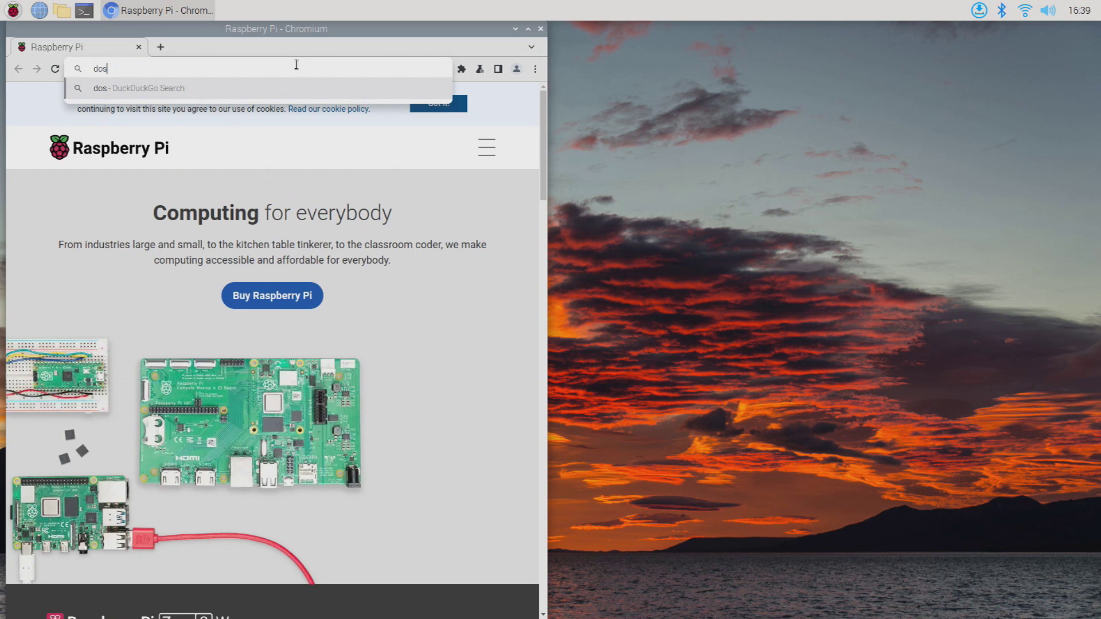
text( games abaon)
key(BackSpace)
key(BackSpace)
text(n)
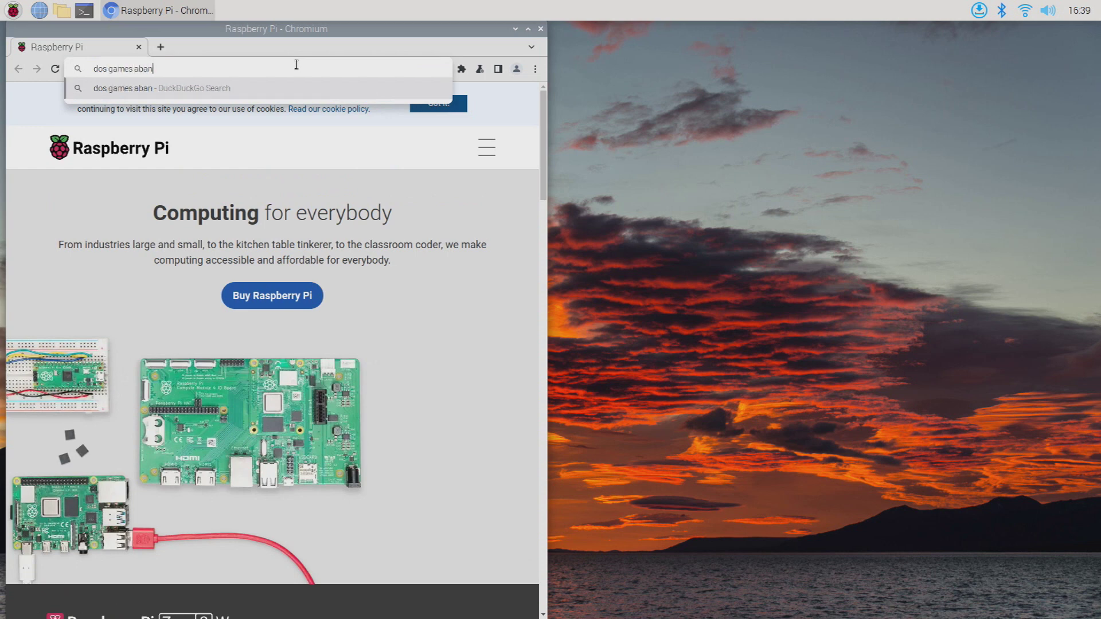
text(donware)
key(Return)
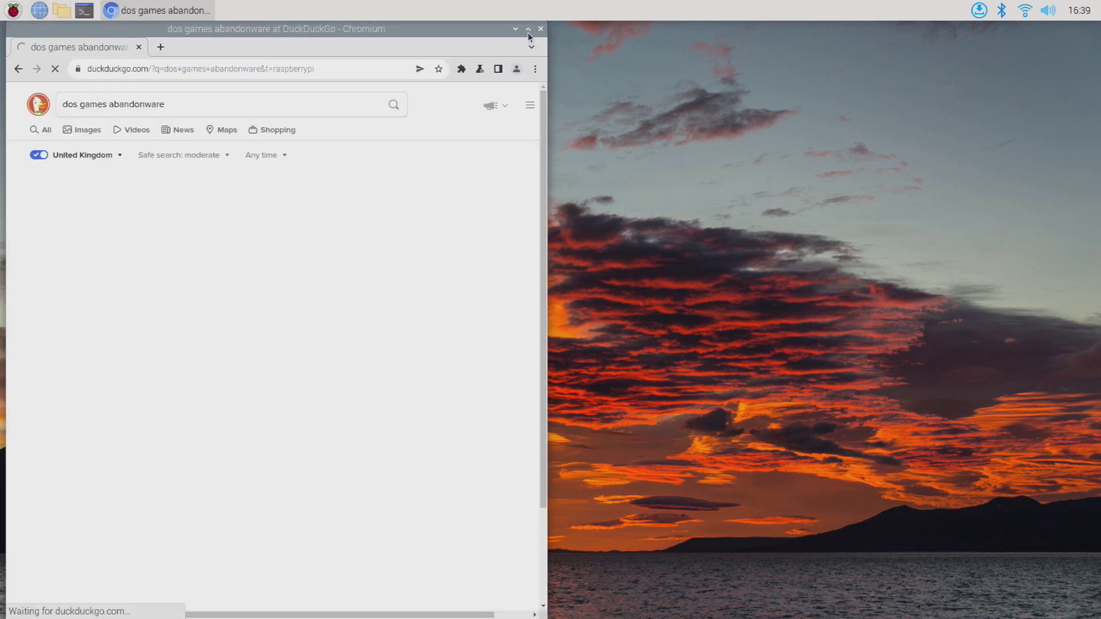
Step: Open the "DOS abandonware games - My Abandonware" result in a maximized browser window and agree to the site's privacy terms
click(528, 34)
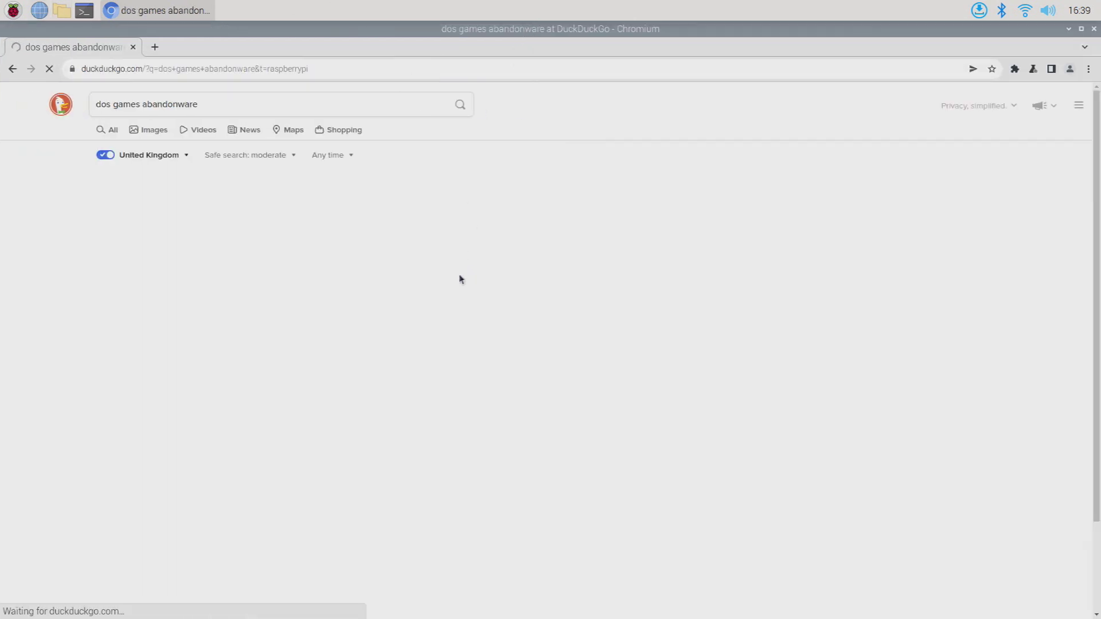
double_click(630, 31)
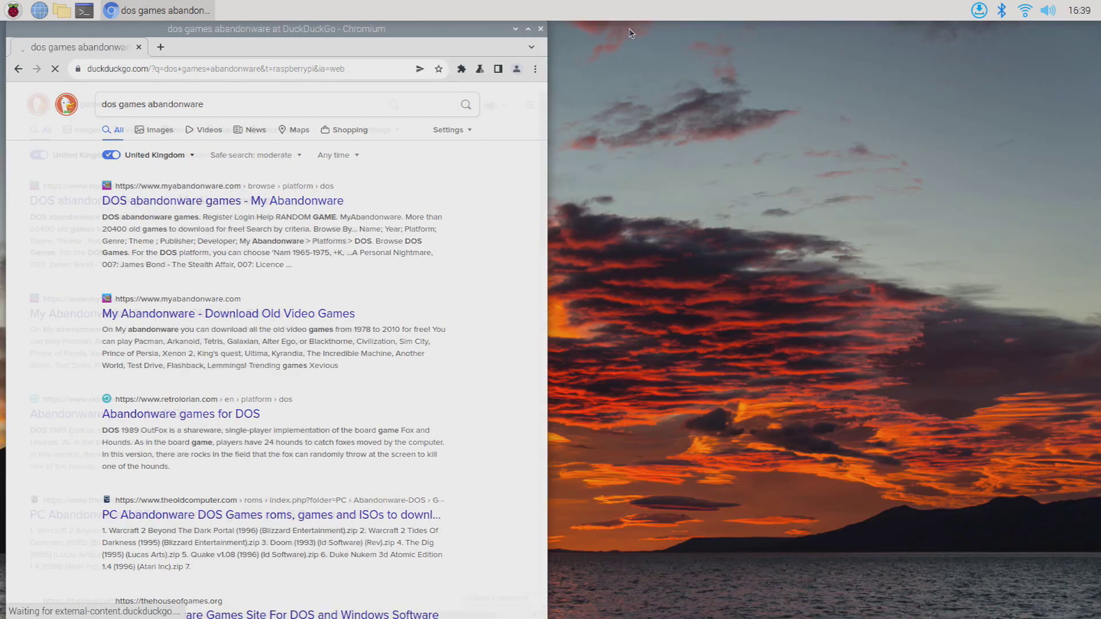
click(529, 32)
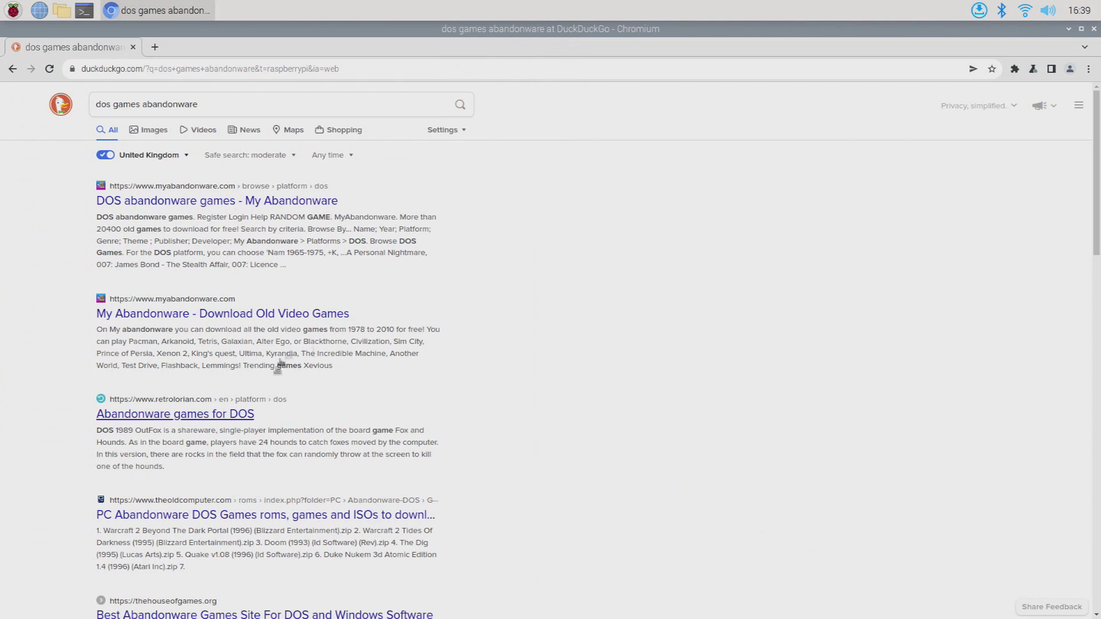
click(250, 206)
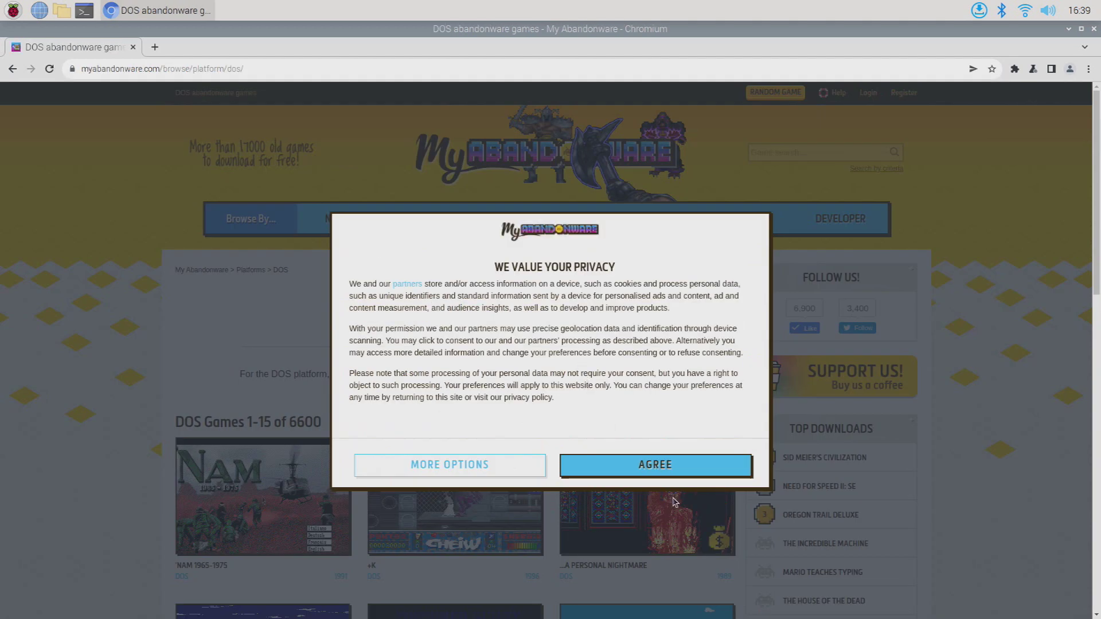
click(668, 467)
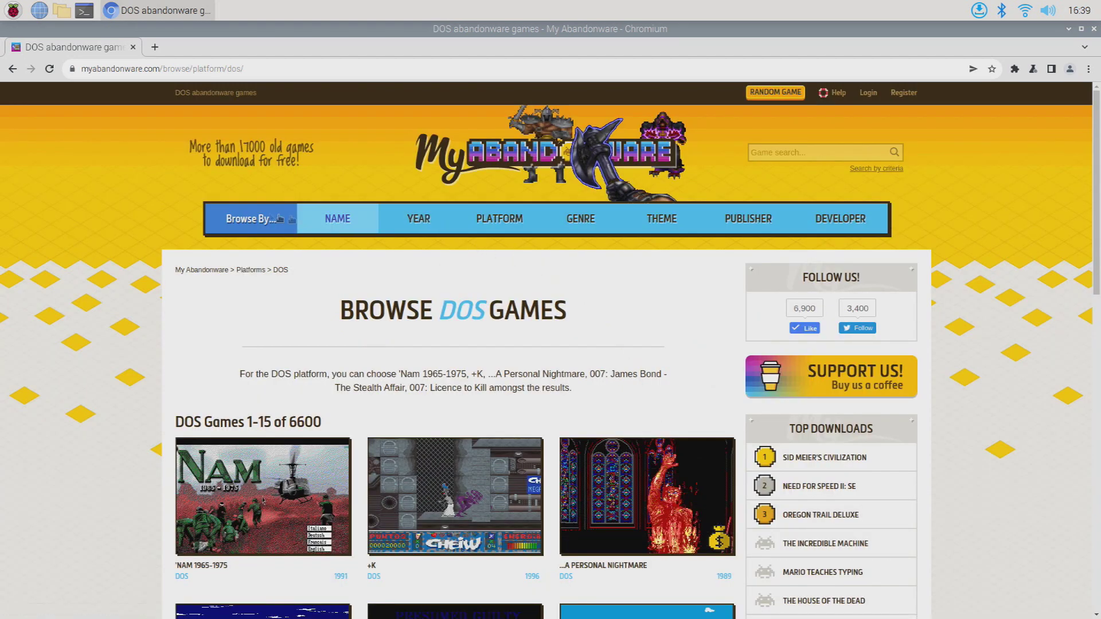
Step: Search the My Abandonware site for "terminator 2 the arcade game"
click(785, 157)
text(terminator)
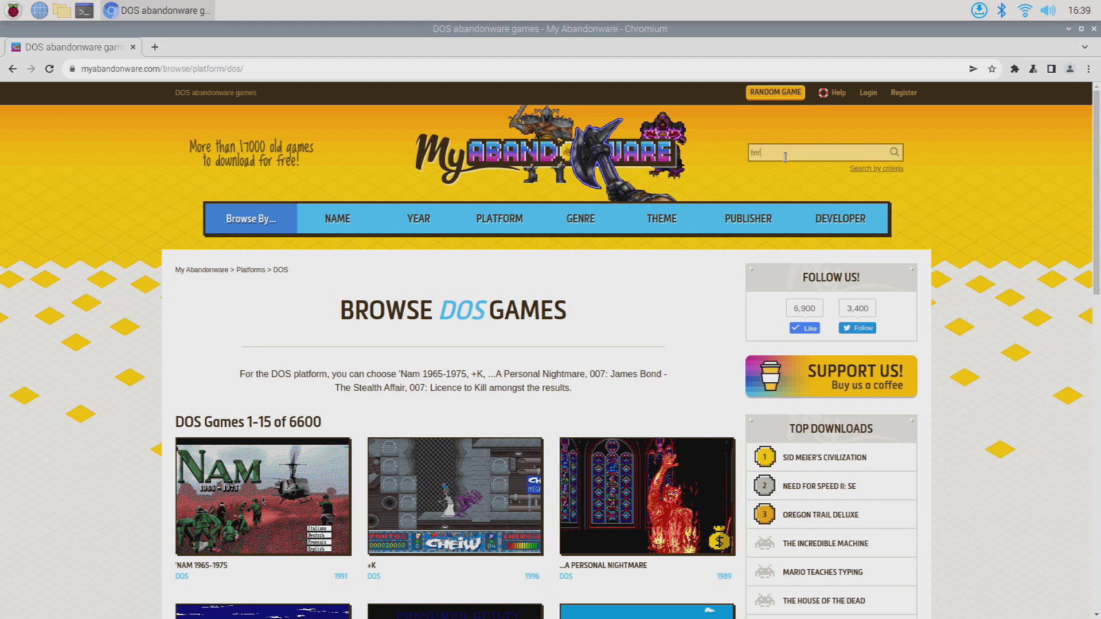
text( 2 the arca)
key(BackSpace)
text(ade game)
key(Return)
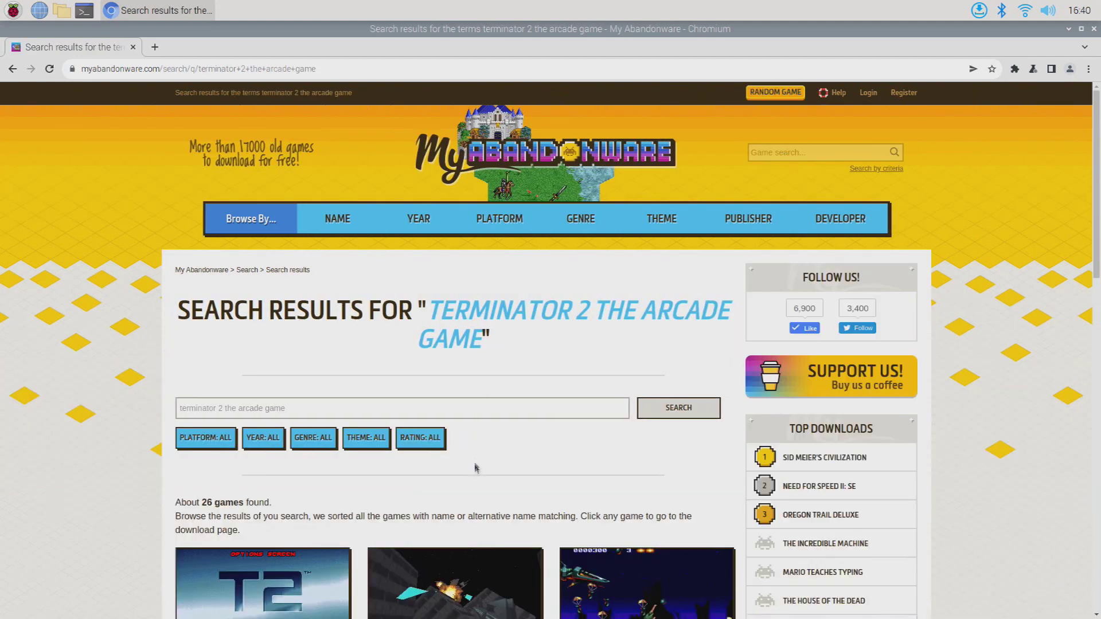
Step: Open the game page for "Terminator 2: Judgment Day" from the search results
scroll(468, 488, down, 2)
scroll(467, 488, down, 2)
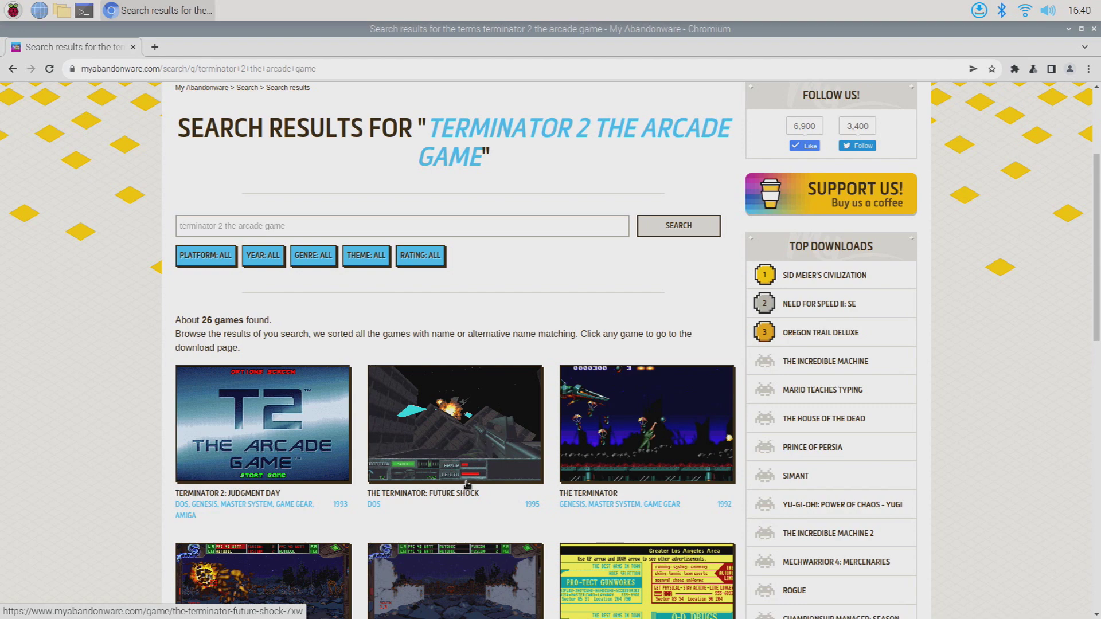
scroll(468, 485, down, 2)
scroll(283, 475, down, 1)
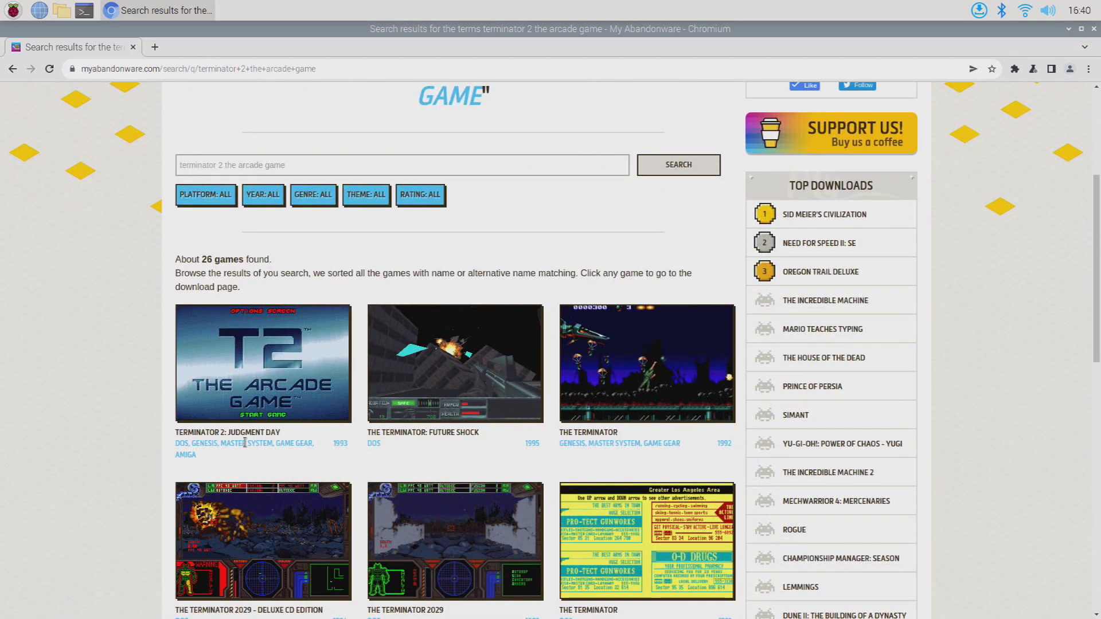
click(249, 434)
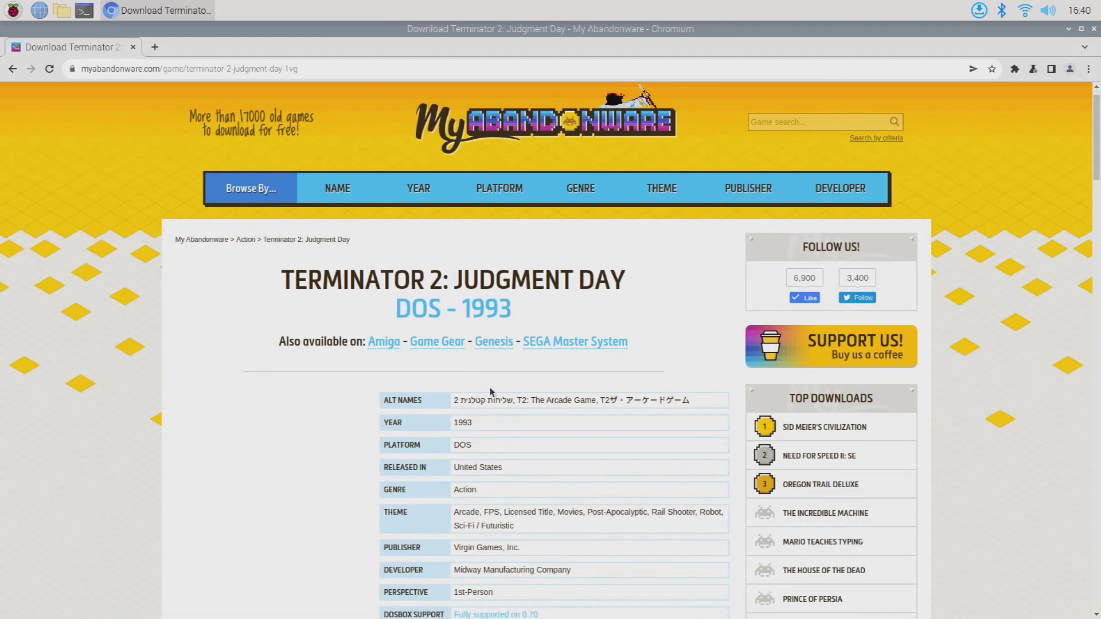
Step: Download the DOS version of Terminator 2: Judgment Day and close the browser
scroll(490, 391, down, 2)
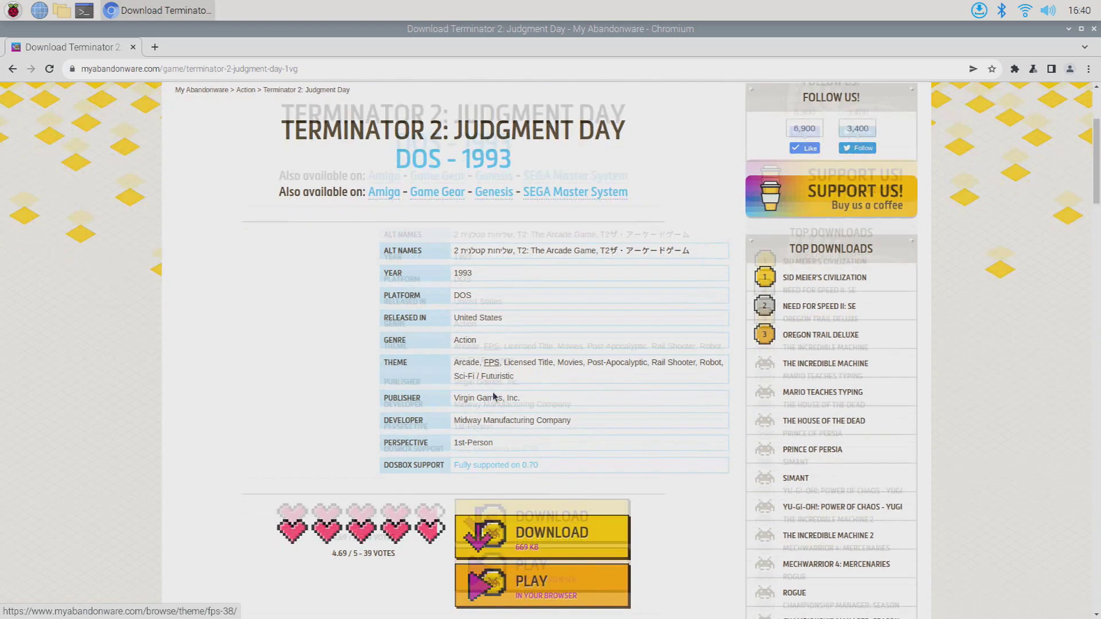
scroll(504, 418, down, 2)
click(532, 449)
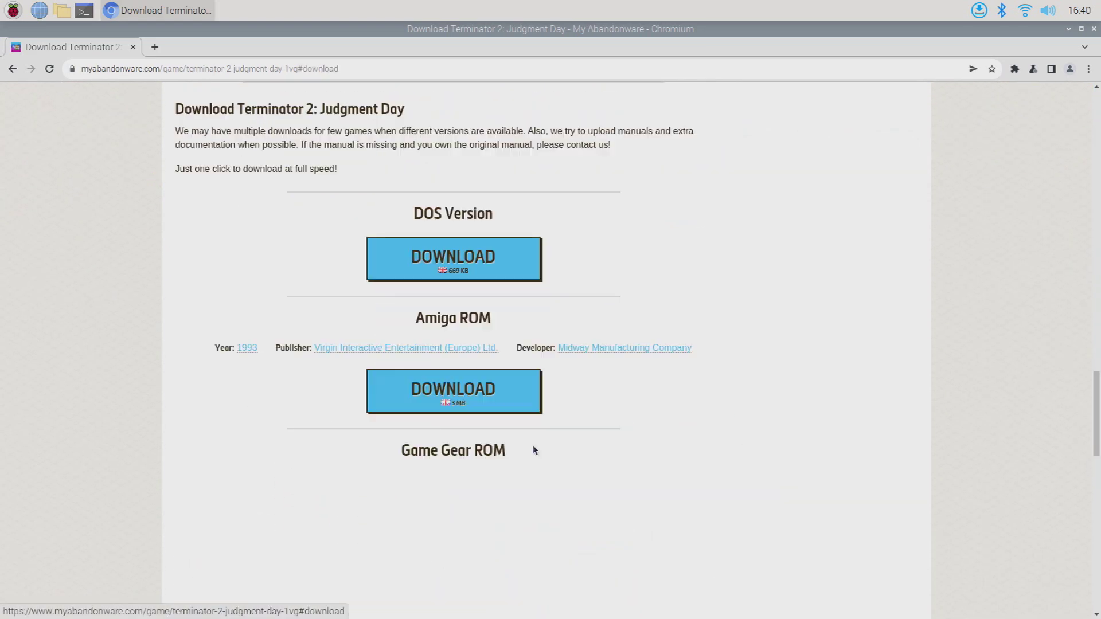
click(452, 254)
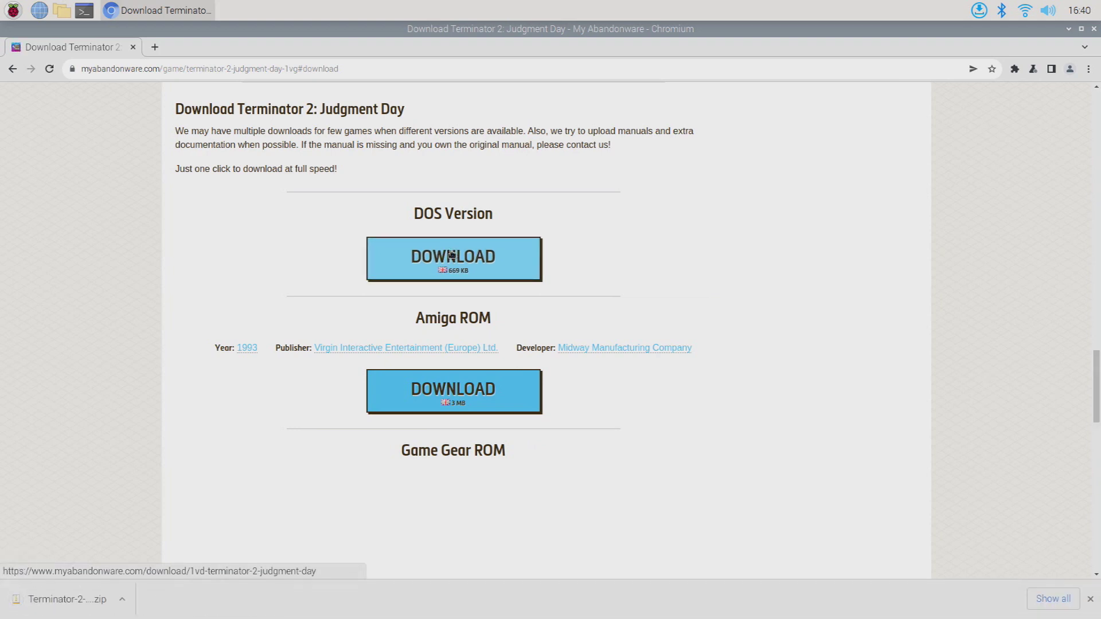
click(1094, 29)
Step: Extract Terminator-2-Judgment-Day_DOS_EN.zip in place inside the Downloads folder using the file manager and look through the extracted files
click(62, 10)
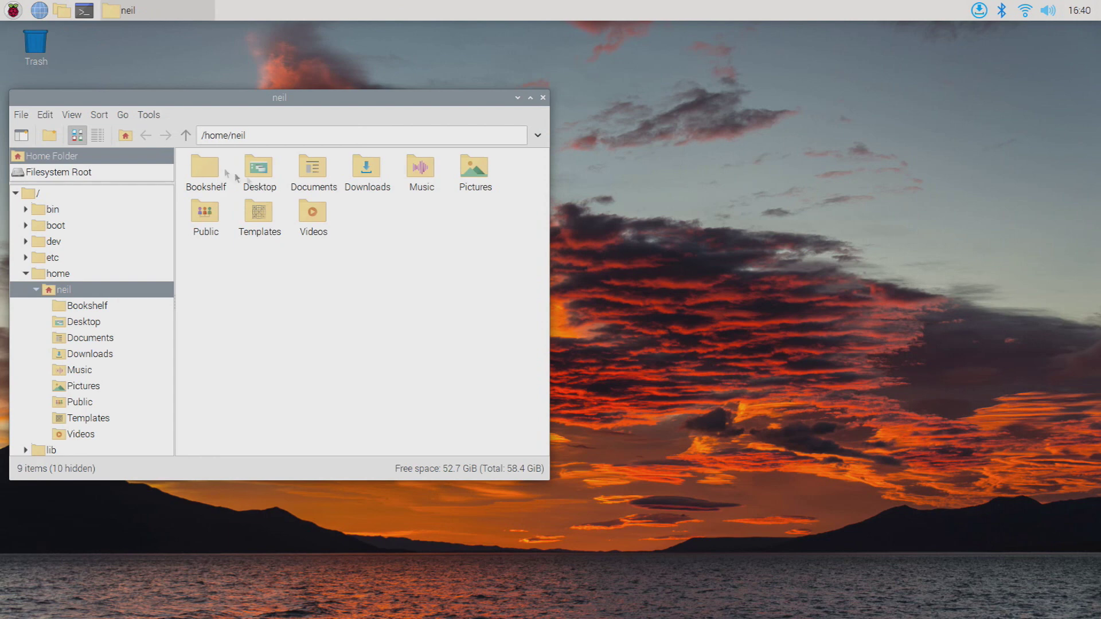
double_click(367, 173)
click(207, 164)
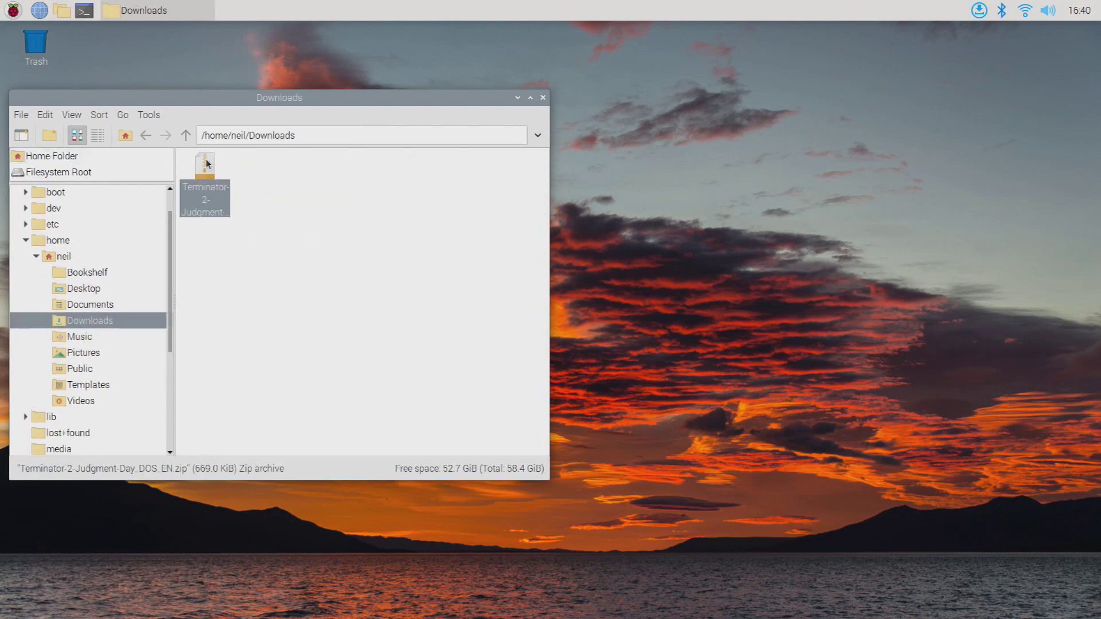
right_click(206, 160)
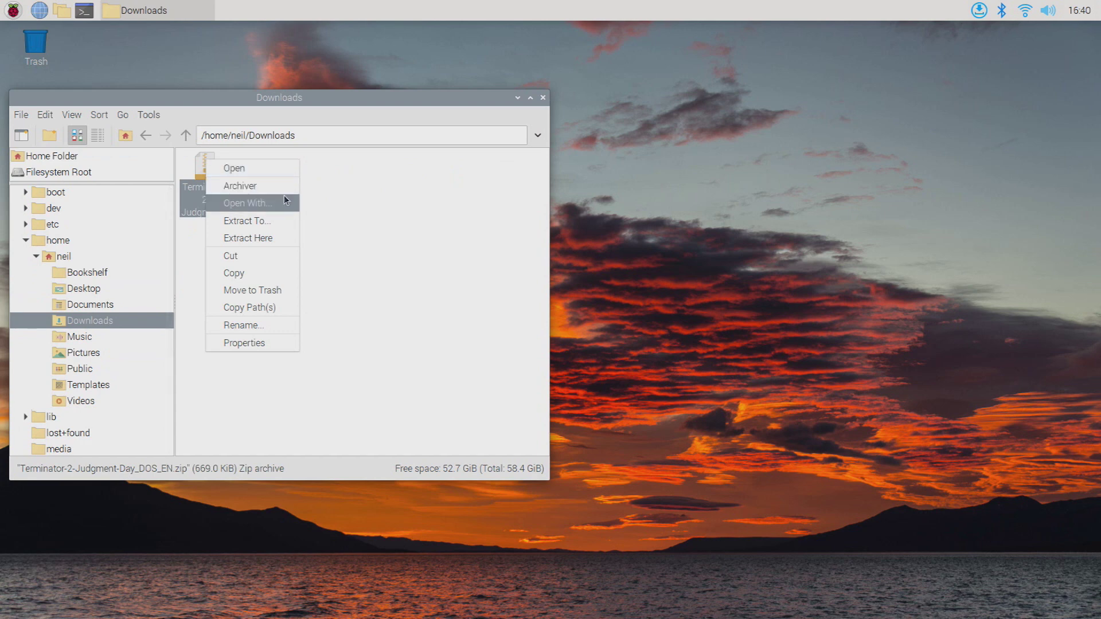
click(274, 233)
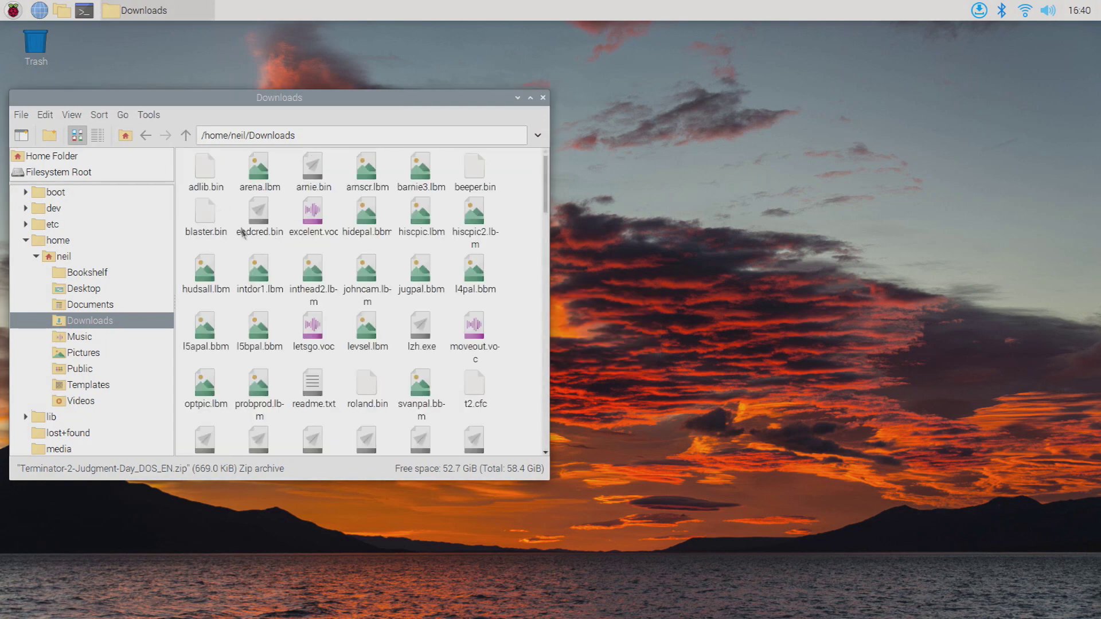
scroll(372, 271, down, 3)
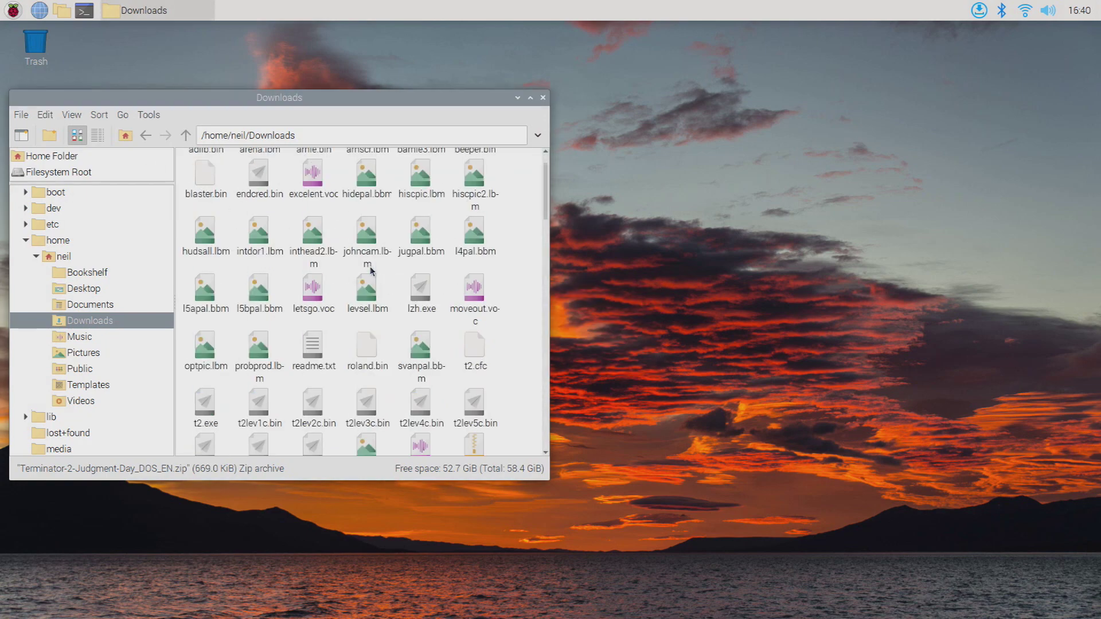
scroll(371, 270, down, 3)
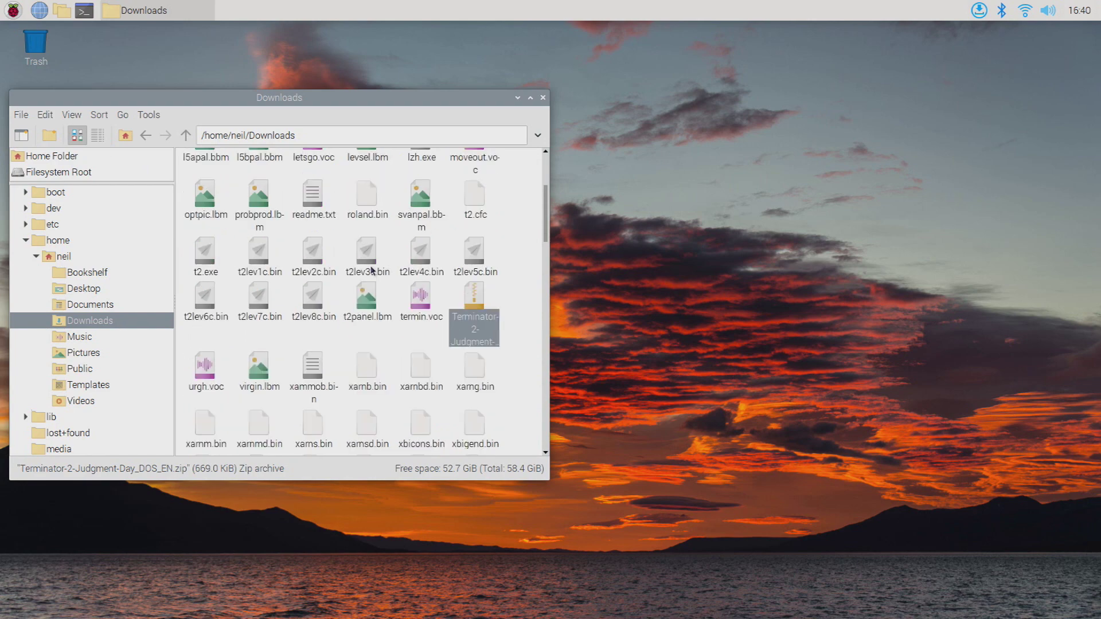
scroll(371, 270, down, 15)
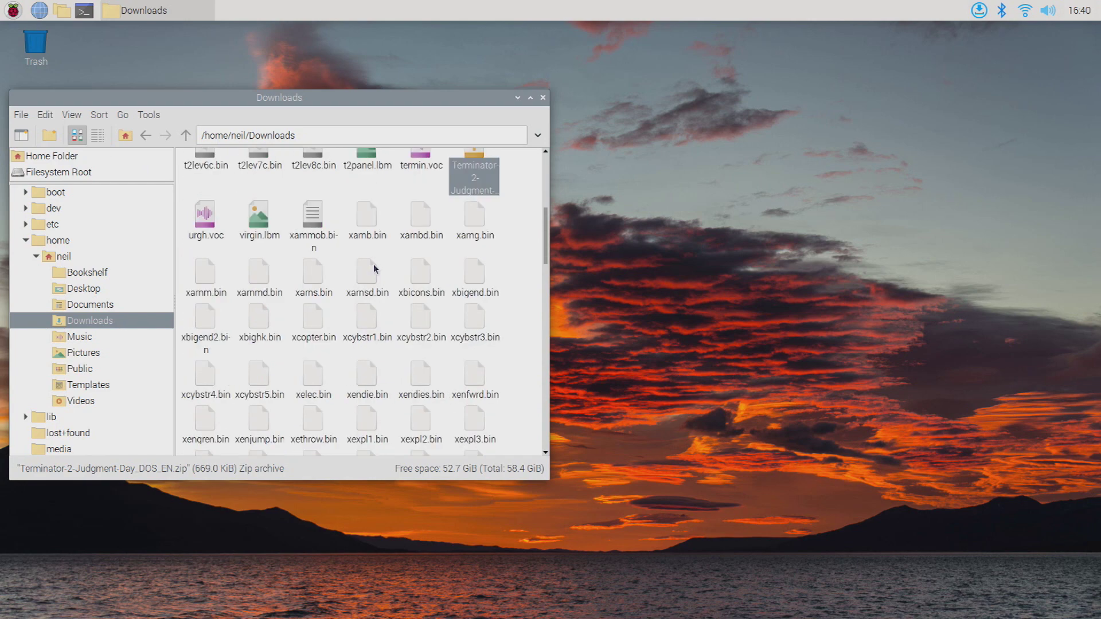
scroll(379, 274, down, 3)
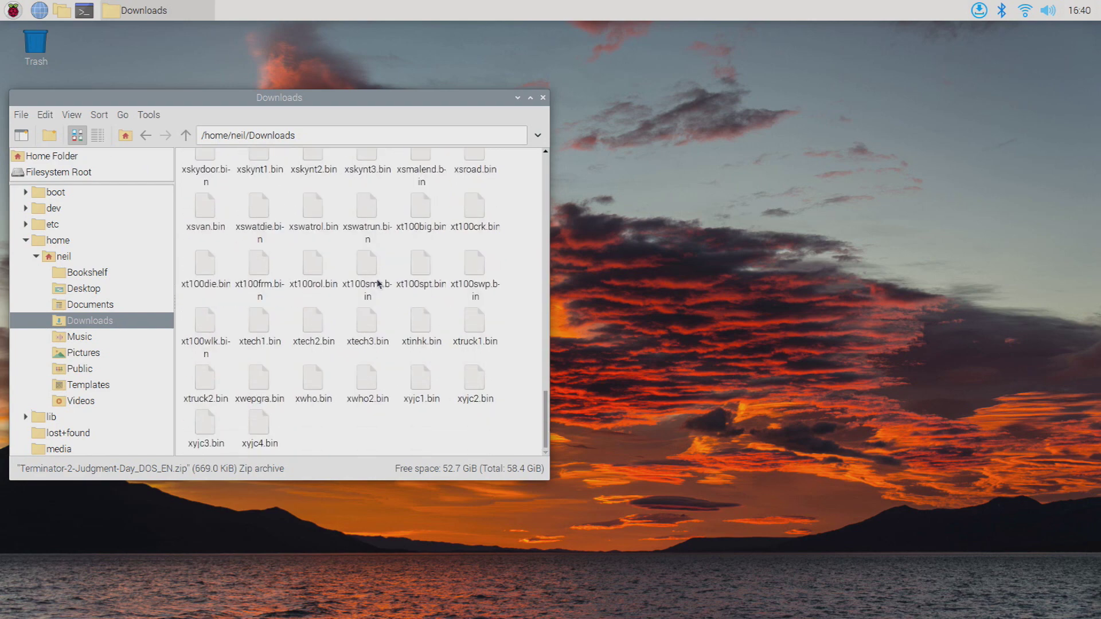
Step: Find t2.exe among the extracted files in Downloads and open it with the installed DOSBox emulator from the Games category
scroll(388, 279, up, 6)
scroll(389, 279, up, 15)
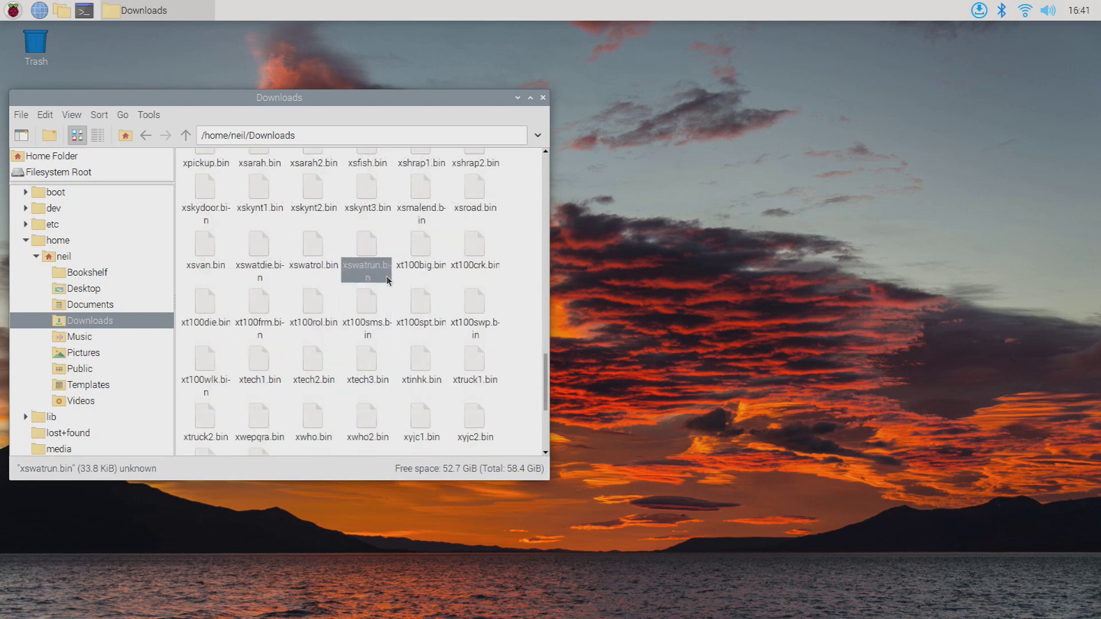
scroll(392, 267, up, 15)
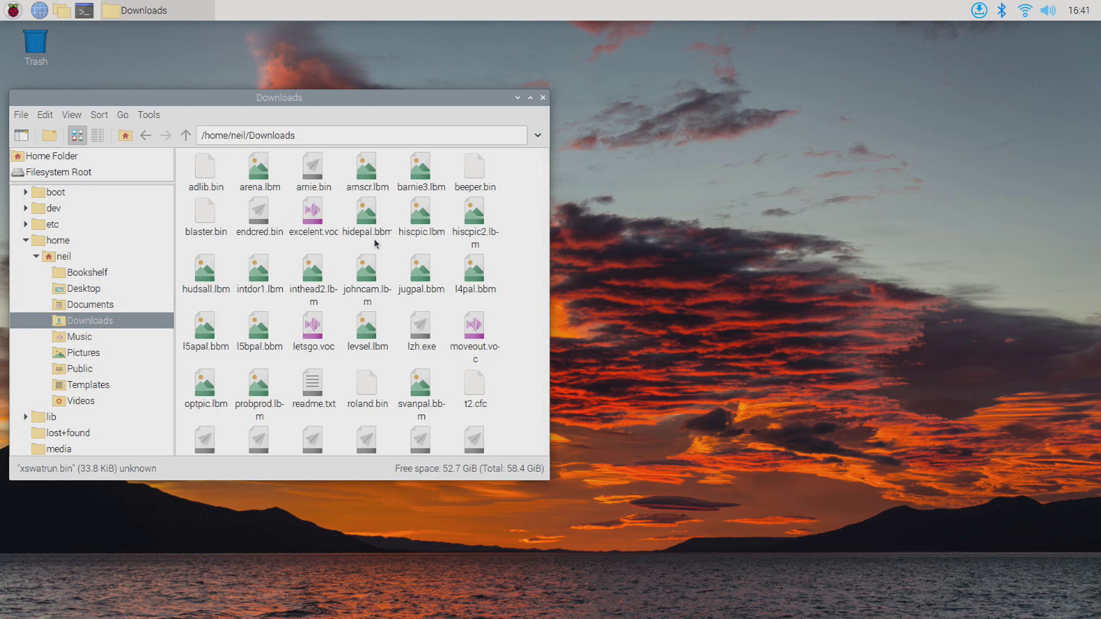
scroll(375, 243, down, 1)
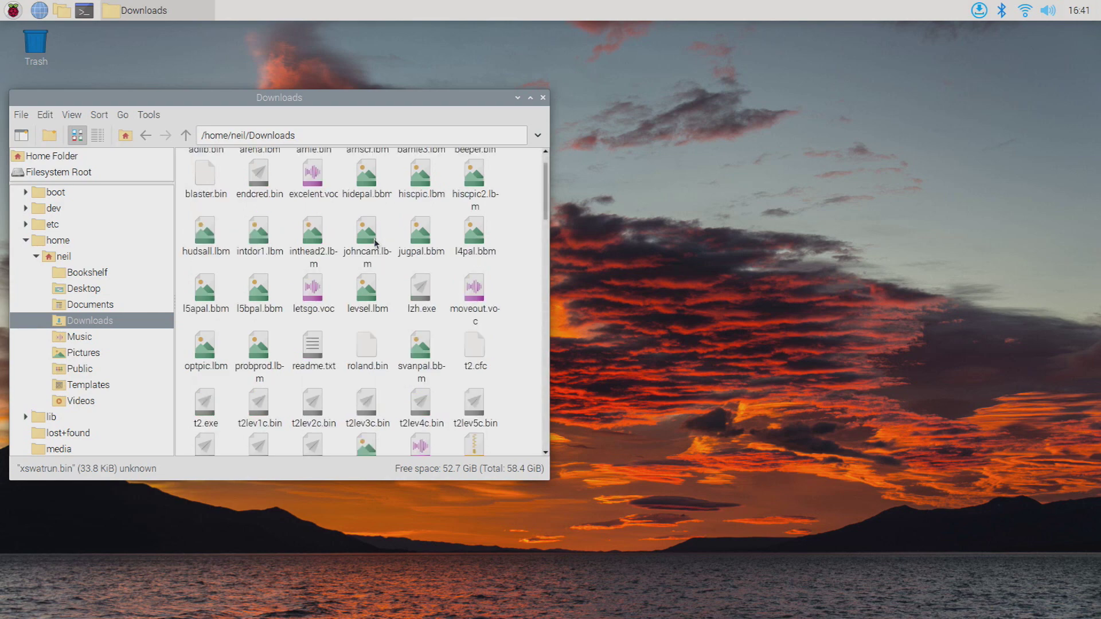
scroll(376, 244, down, 1)
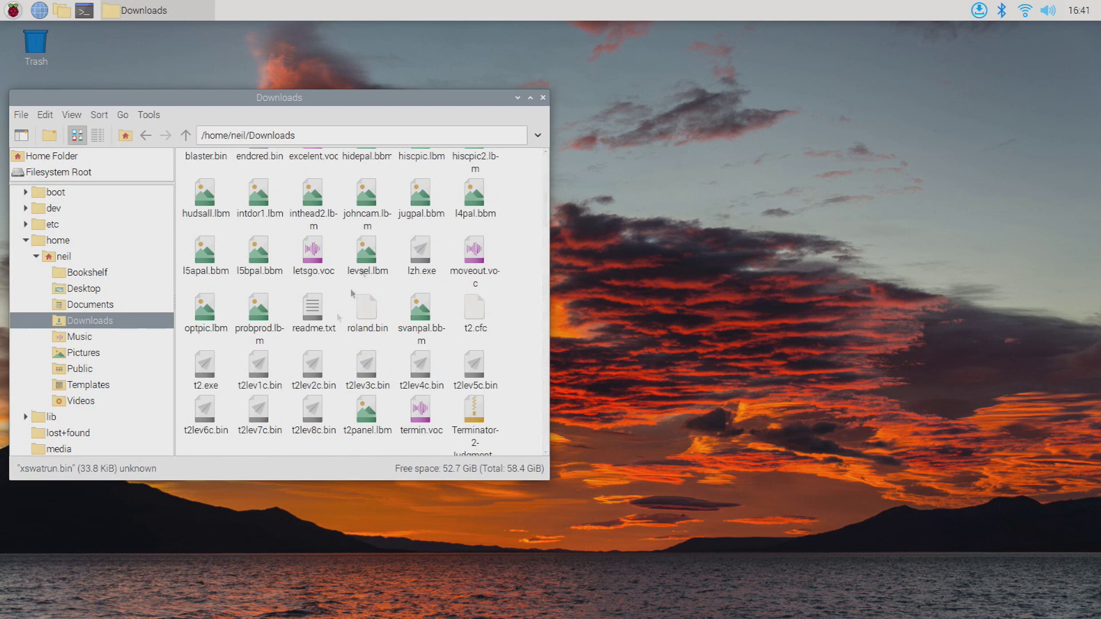
click(215, 370)
right_click(215, 370)
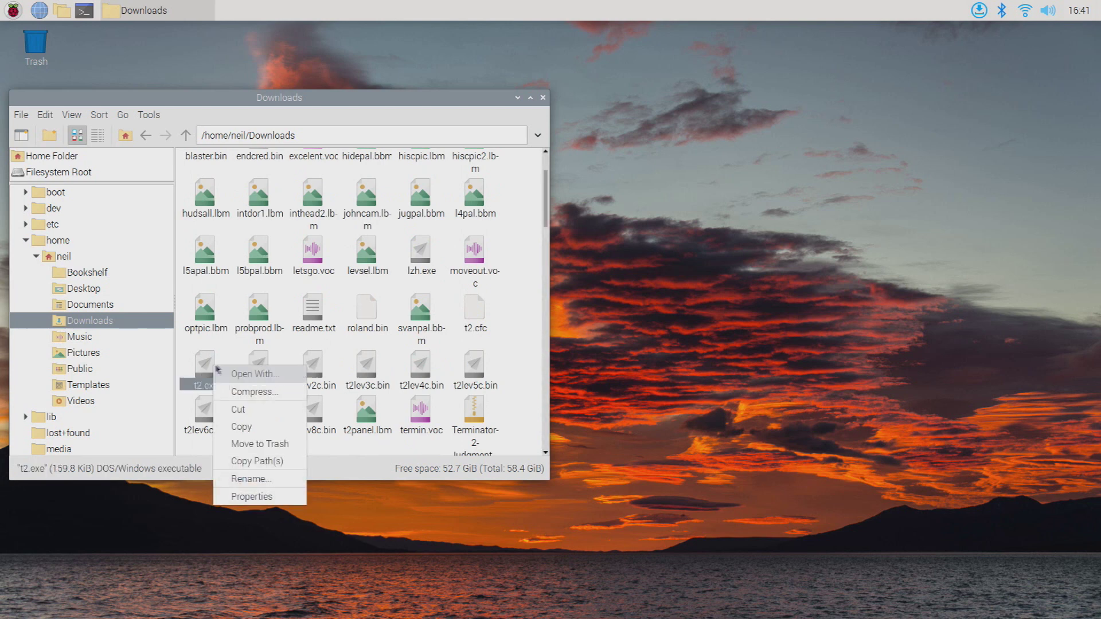
click(261, 375)
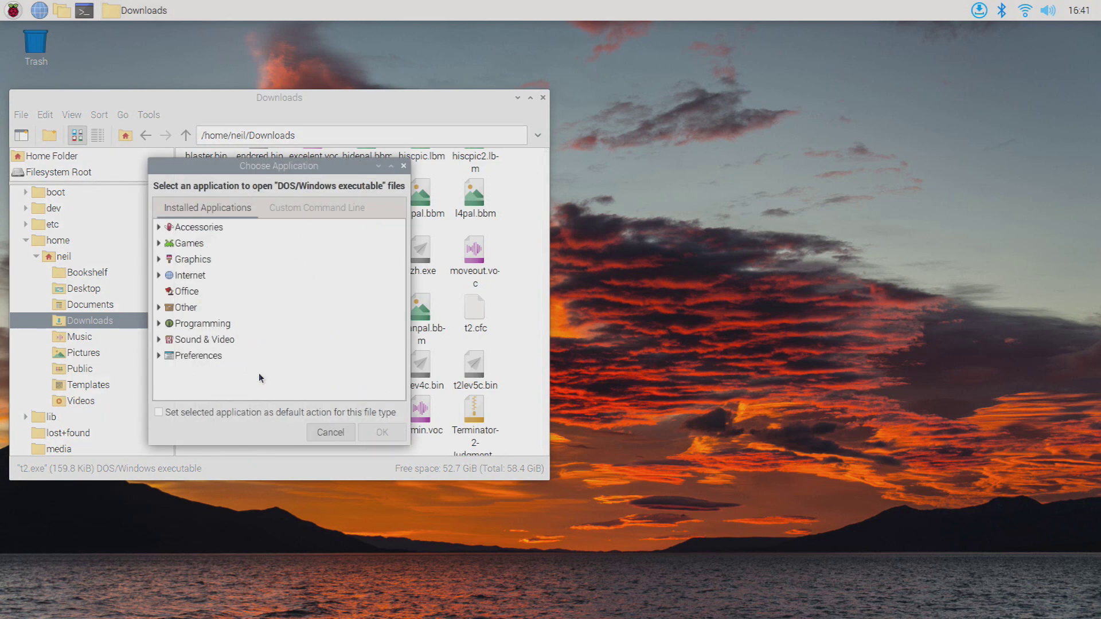
click(159, 228)
click(159, 229)
click(160, 244)
click(203, 263)
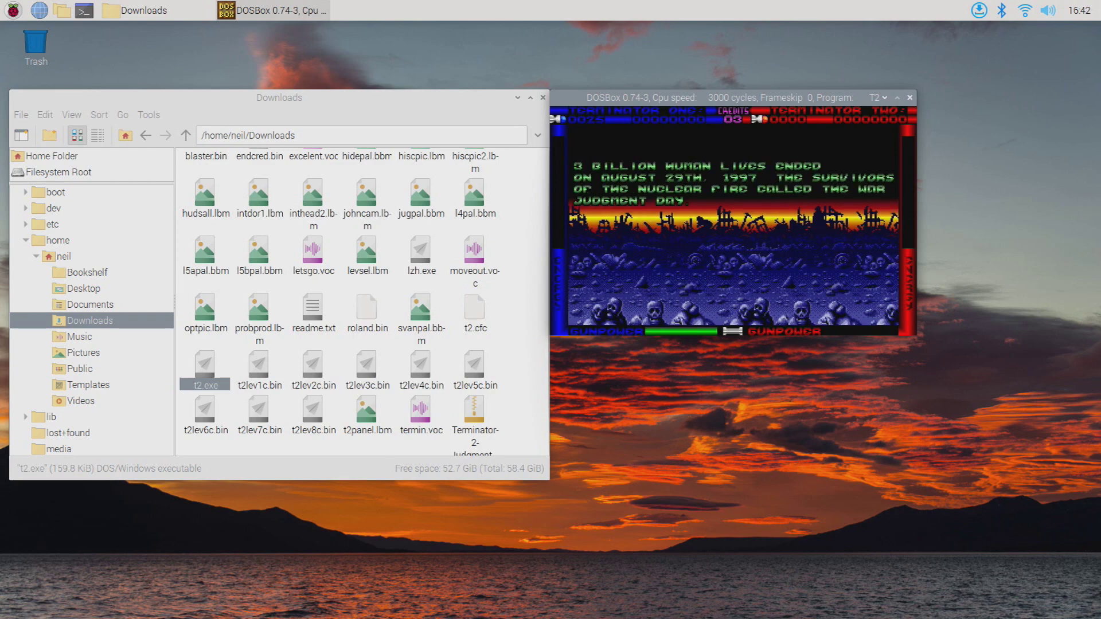
Step: Examine the key and shortcut assignments in the DOSBox key mapper and return to the game without changing them
key(ctrl+F1)
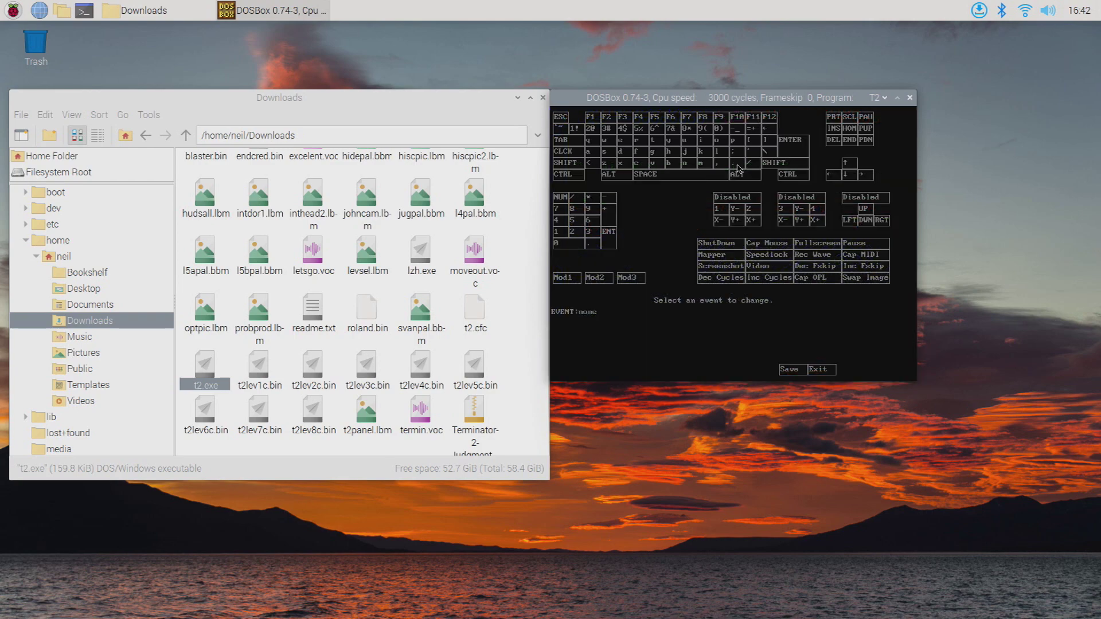
click(832, 369)
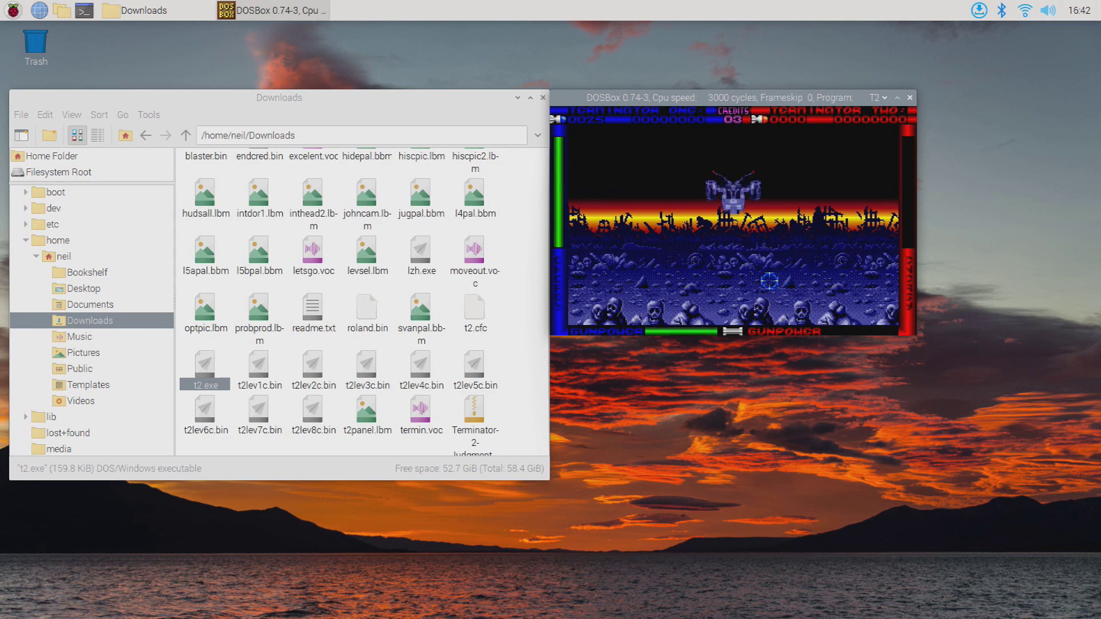
Step: Play the opening battlefield level, aiming the crosshair and shooting at the attacking machines
click(728, 172)
click(707, 218)
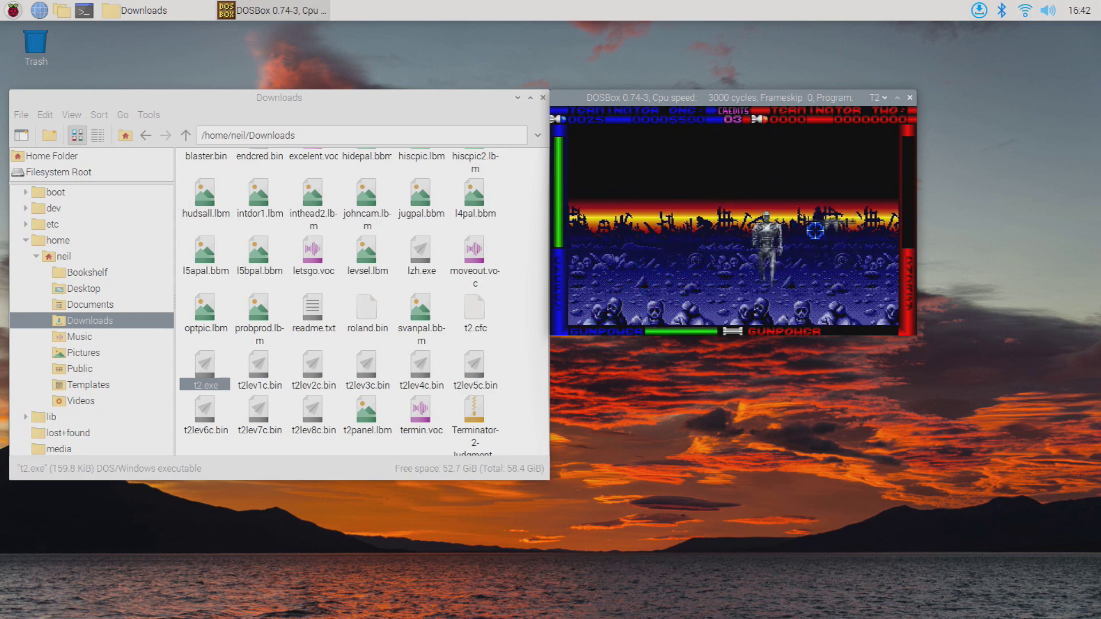
click(785, 212)
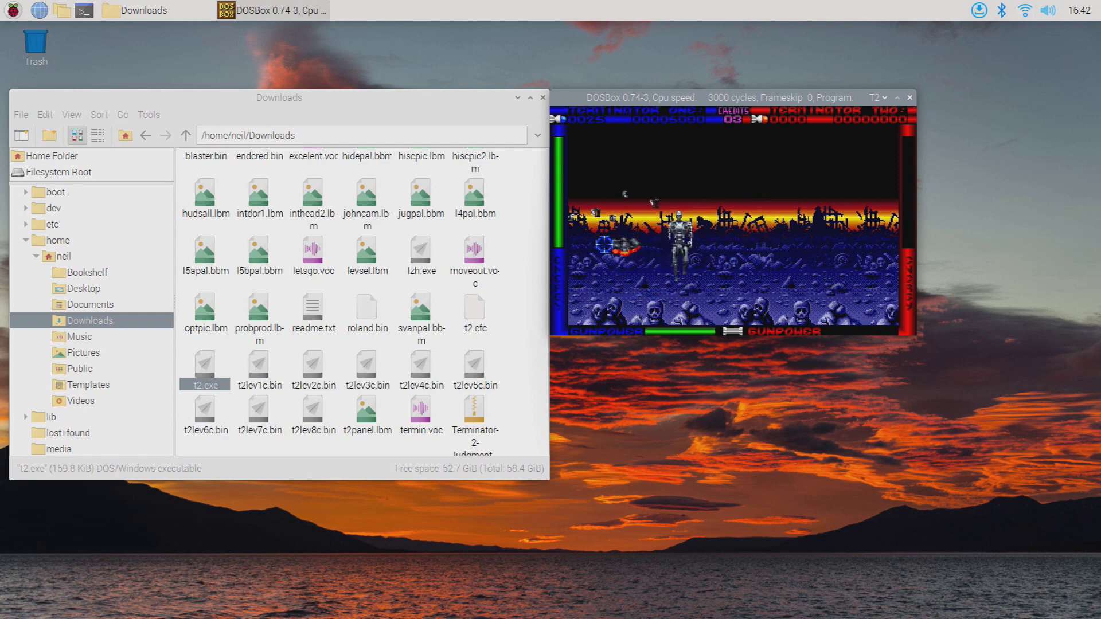
click(697, 232)
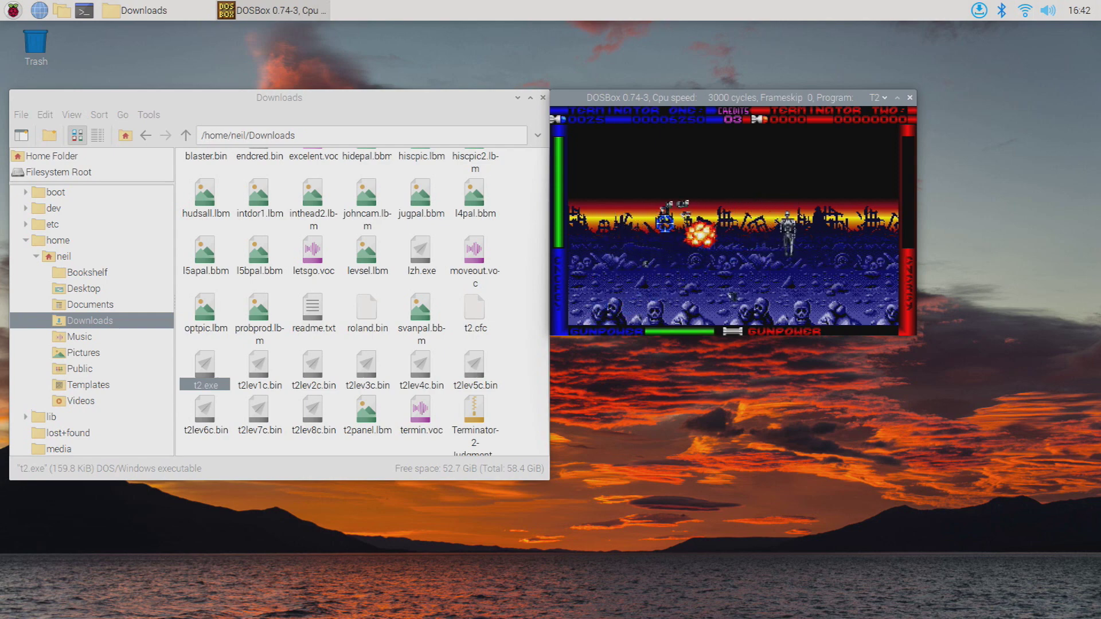
click(825, 227)
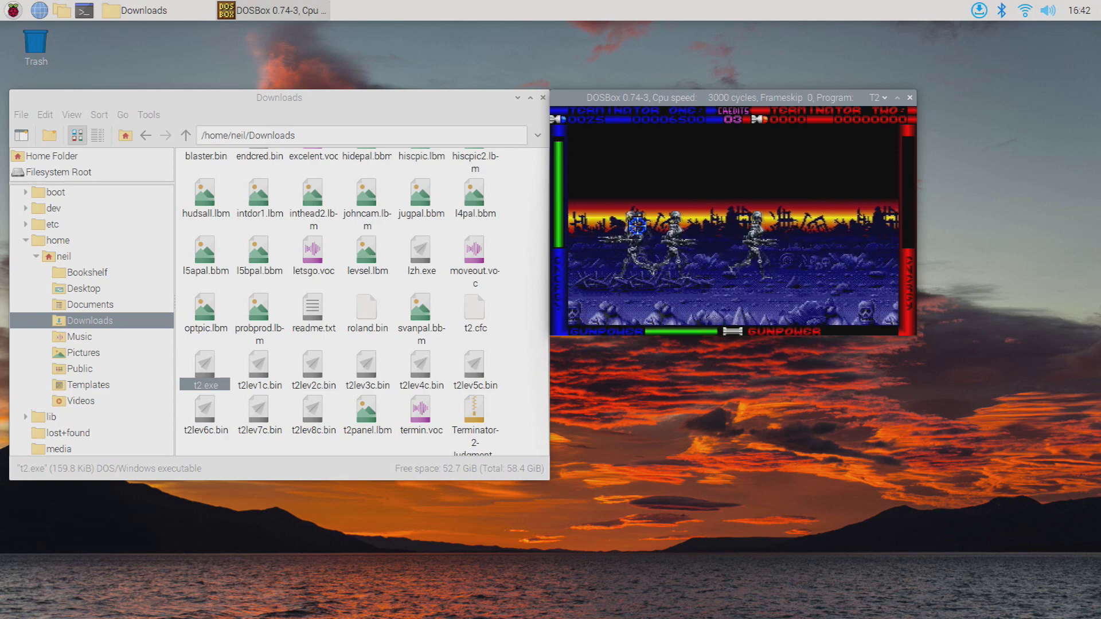
click(637, 227)
Step: Try pausing and resuming the running game
key(p)
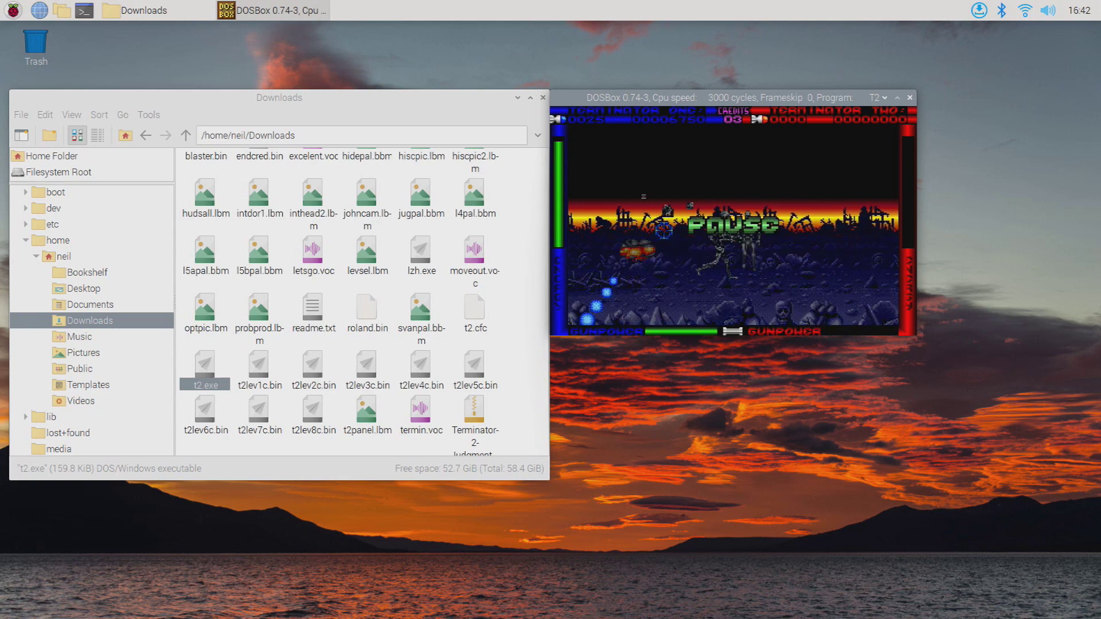
key(p)
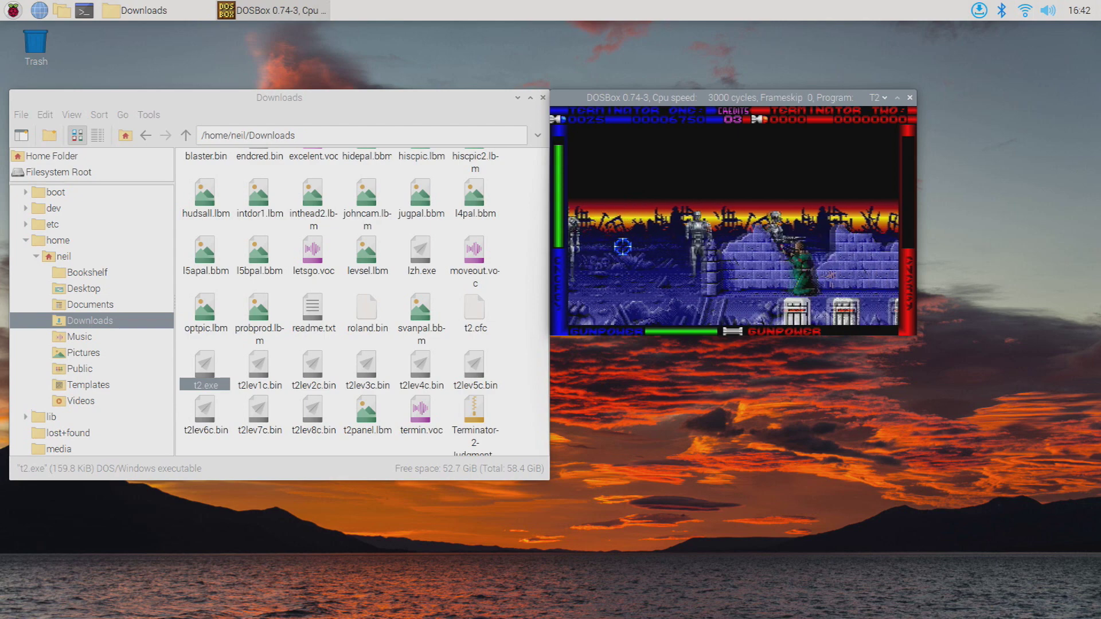
key(p)
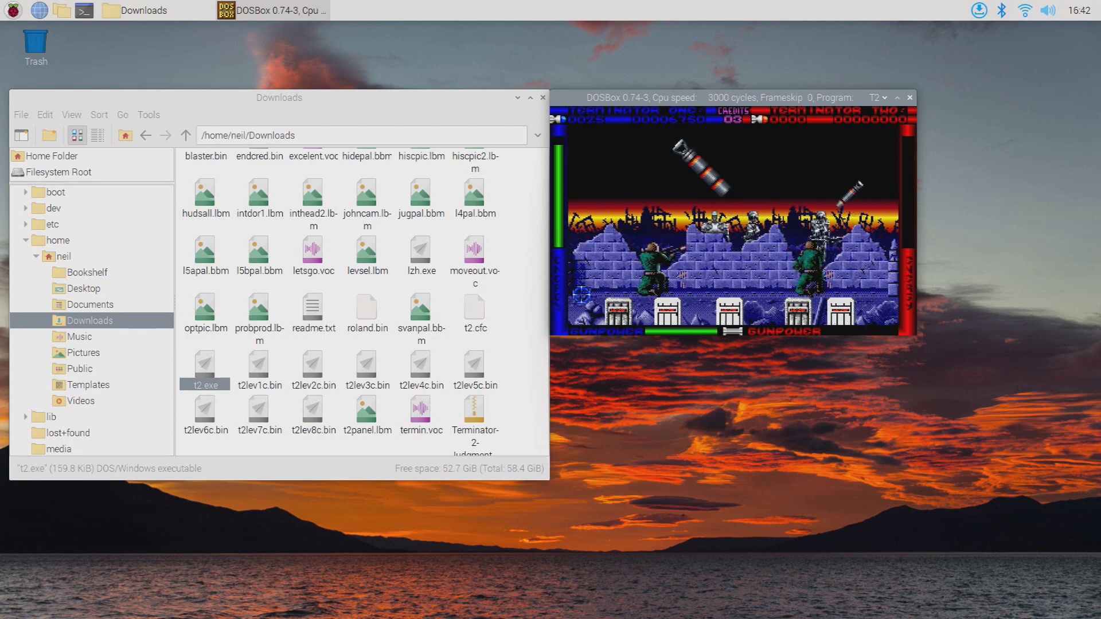
key(p)
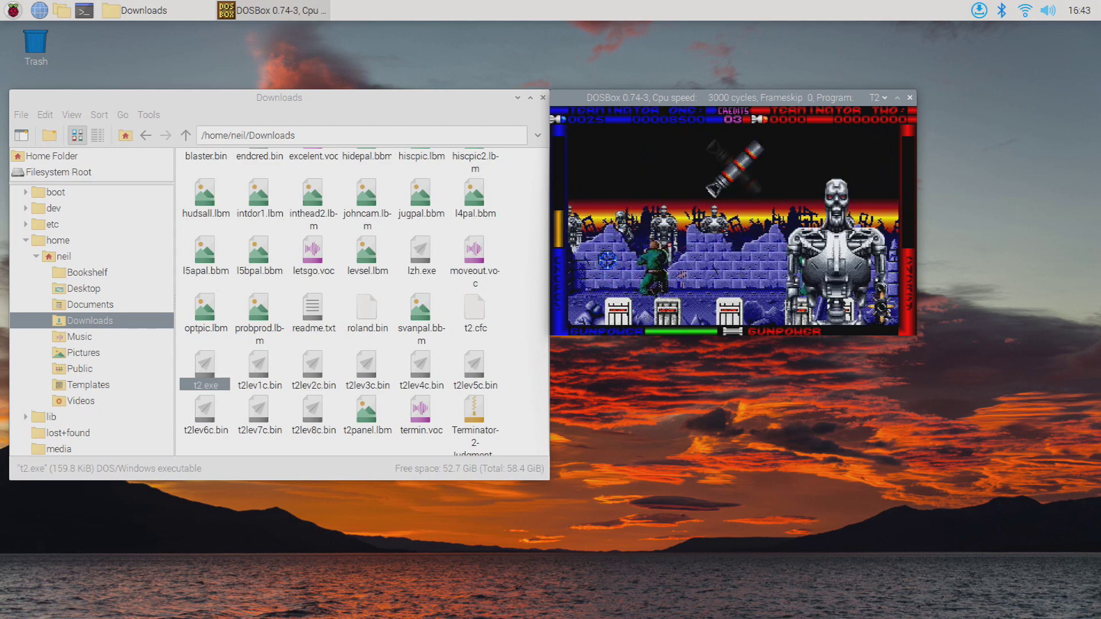
Step: Check the DOSBox key mapper's emulator function shortcuts again, such as ShutDown, and go back to the game
key(ctrl+F1)
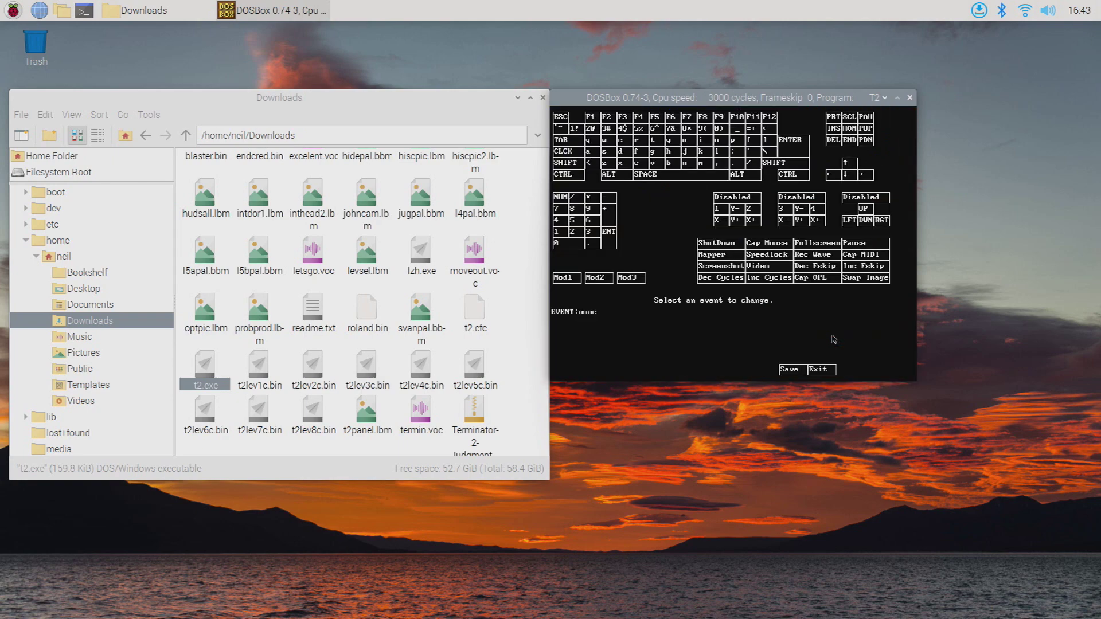
click(817, 369)
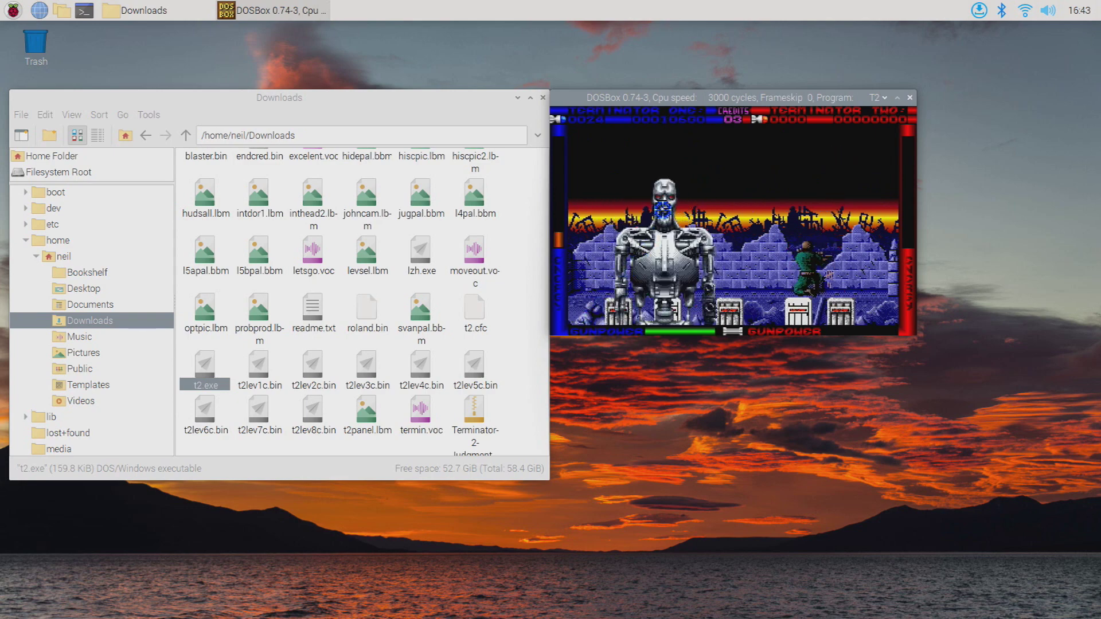
Step: Shut down DOSBox with the game and close the Downloads file manager window
key(ctrl+F9)
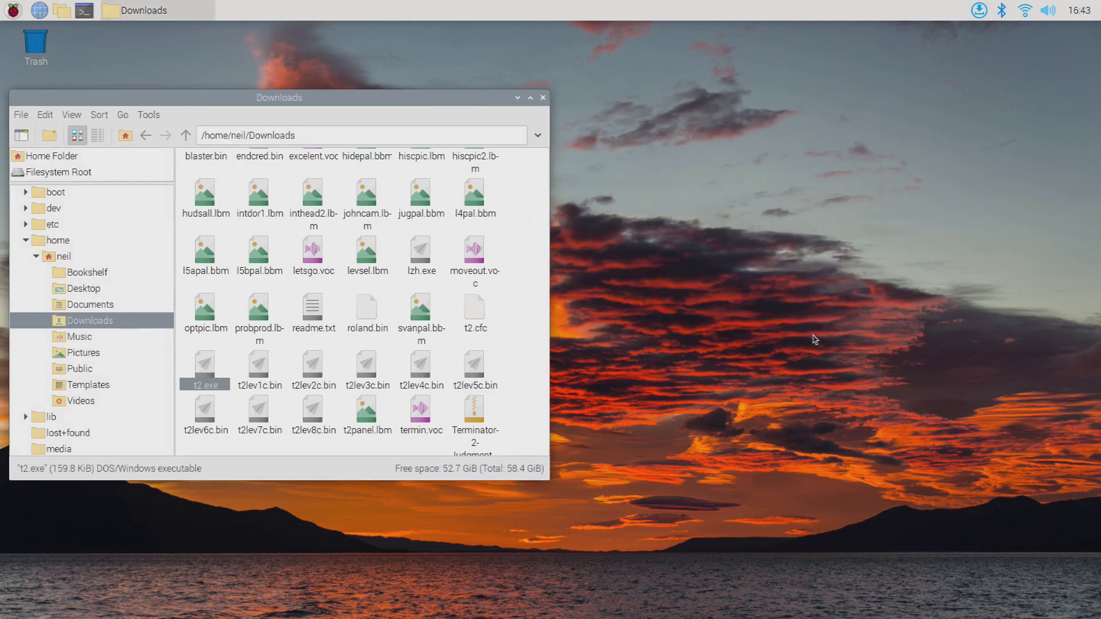
click(543, 97)
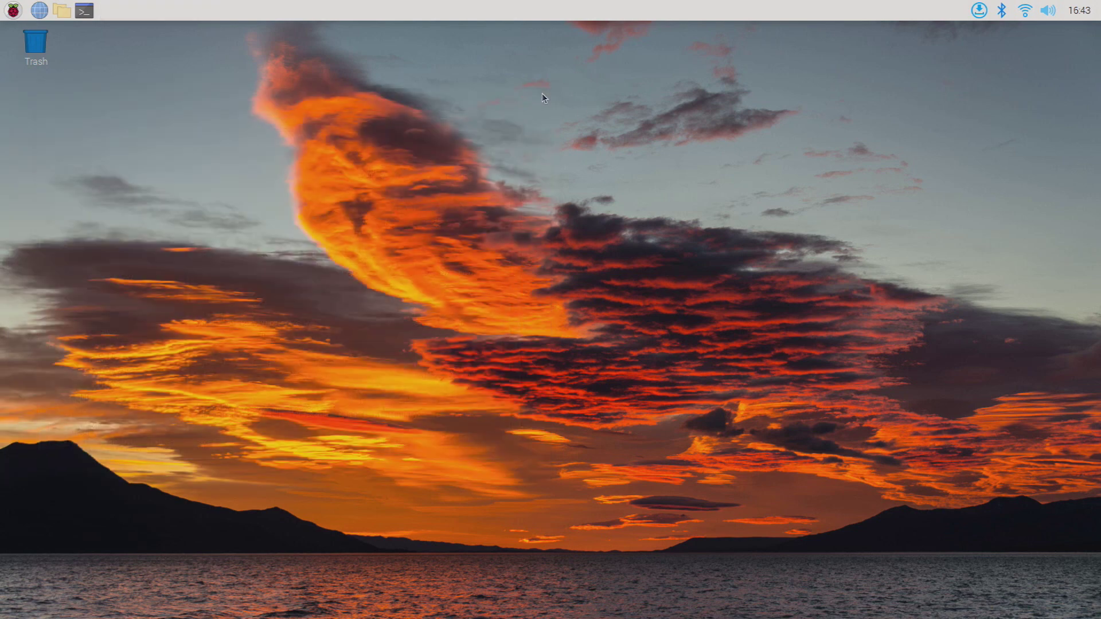